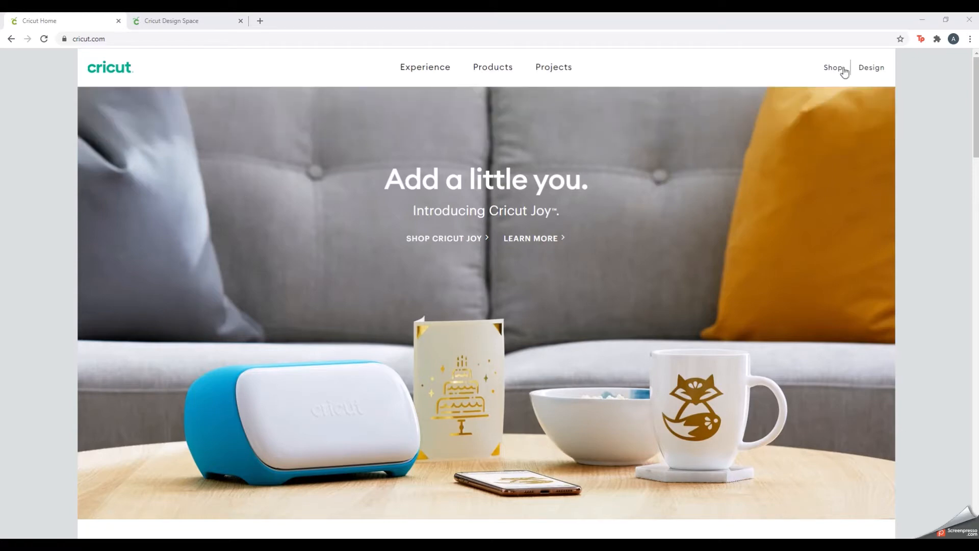
Step: View the Design Space for Windows page from the Cricut website, and minimize the browser
click(871, 69)
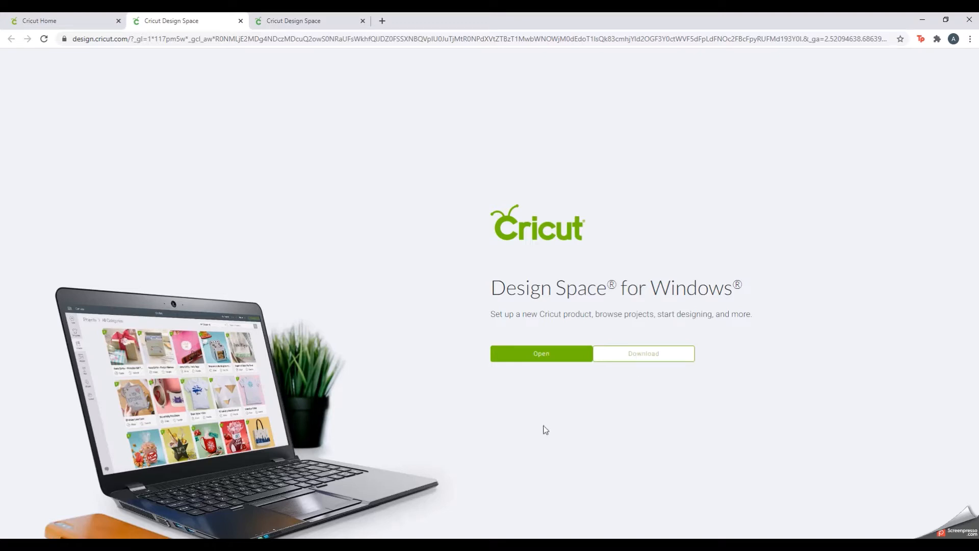
click(926, 20)
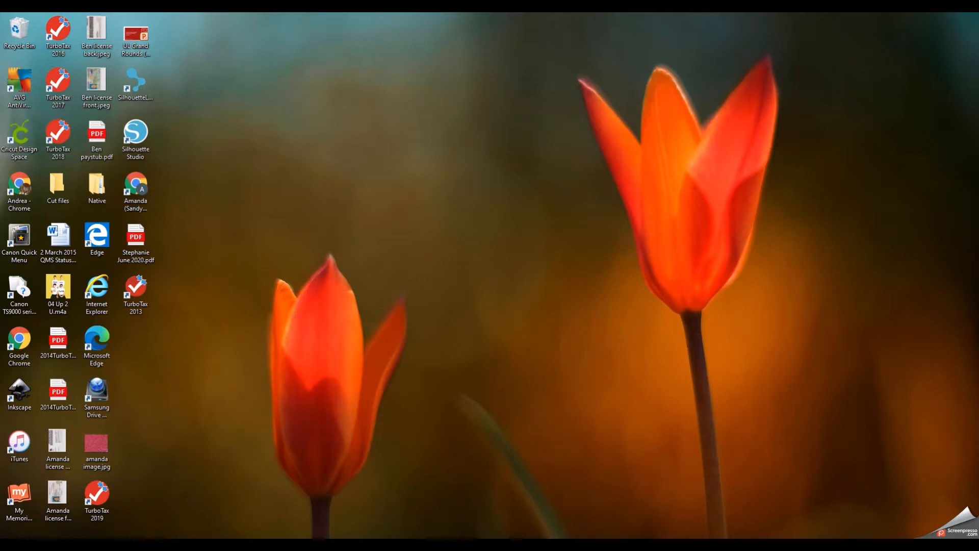
Step: Find Cricut Design Space with a Windows search for "cri" and launch the desktop app
key(super+s)
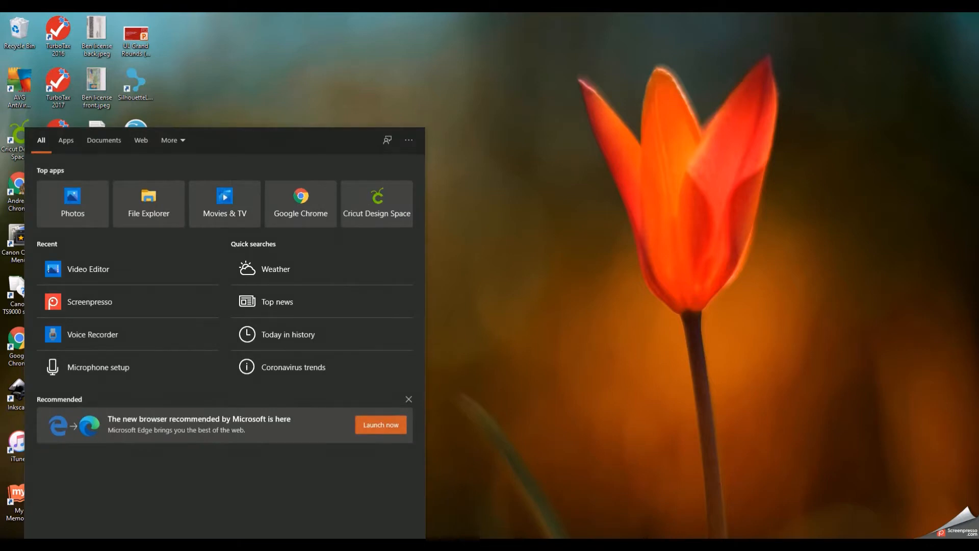
text(cri)
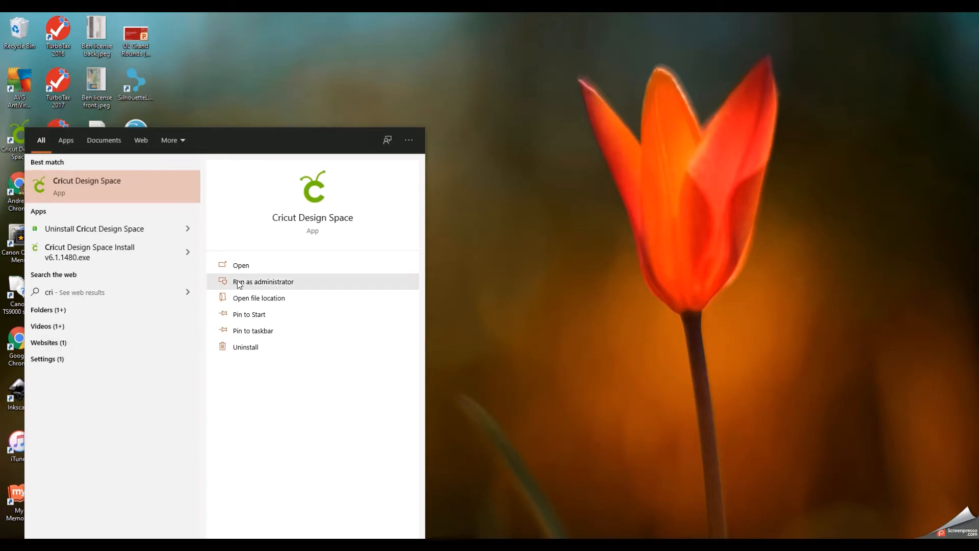
click(247, 266)
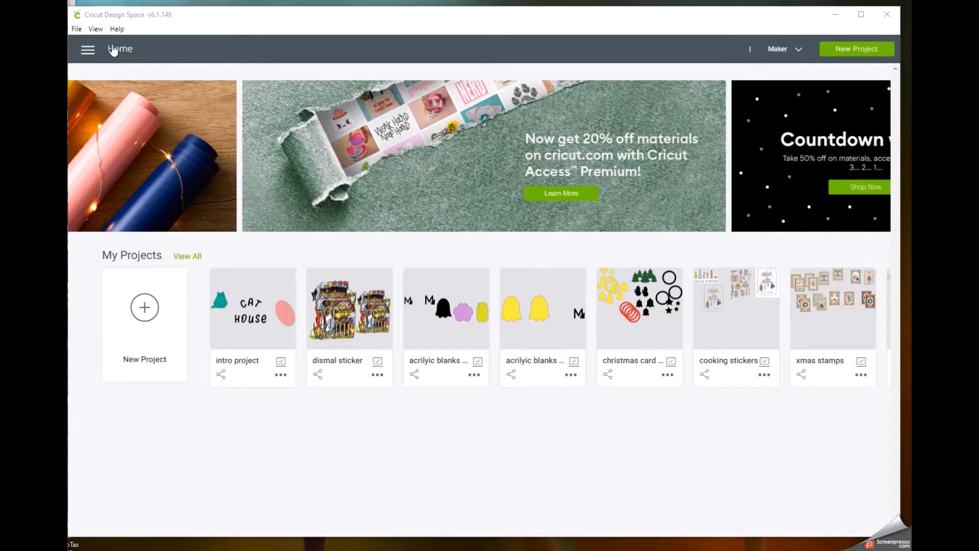
Step: Look through the main menu and the list of machines the experience can be optimized for, keeping the current machine
click(87, 58)
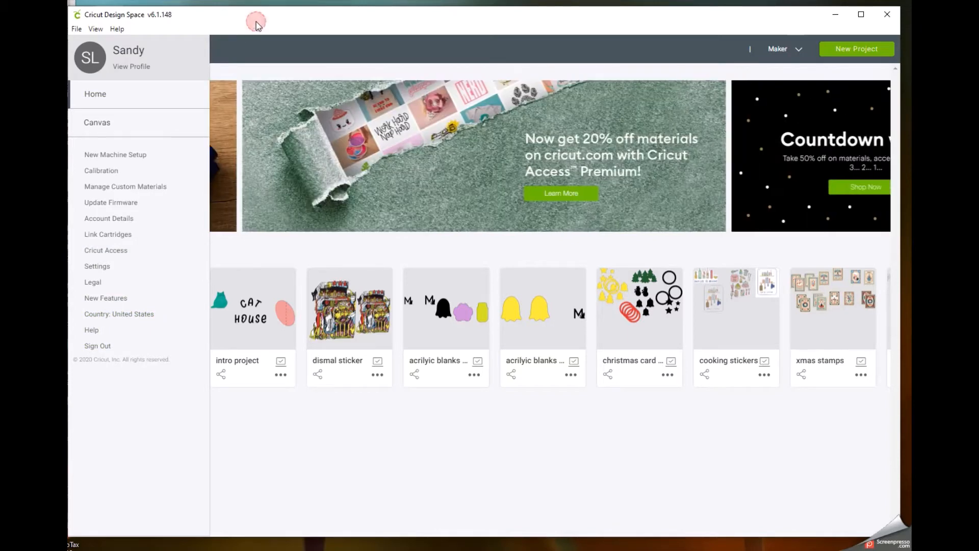
click(798, 53)
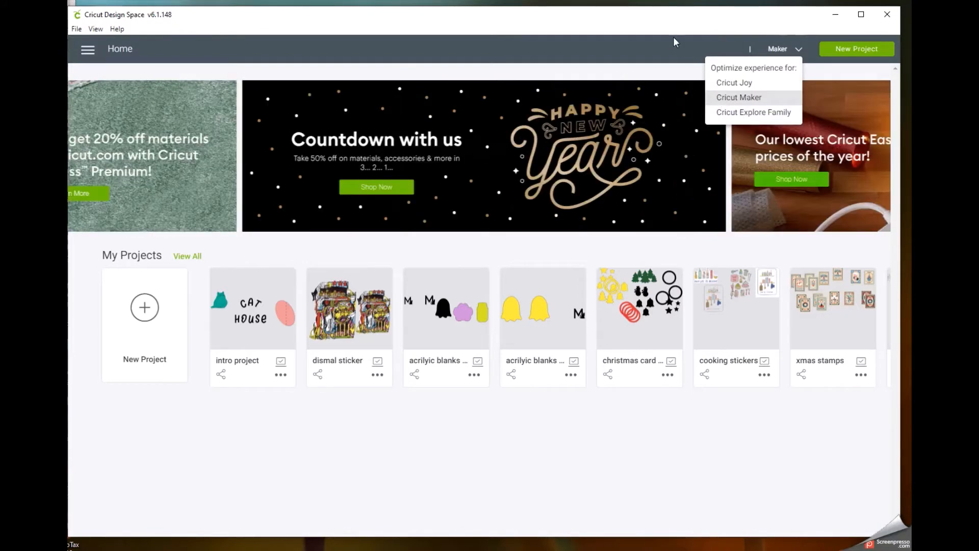
click(672, 47)
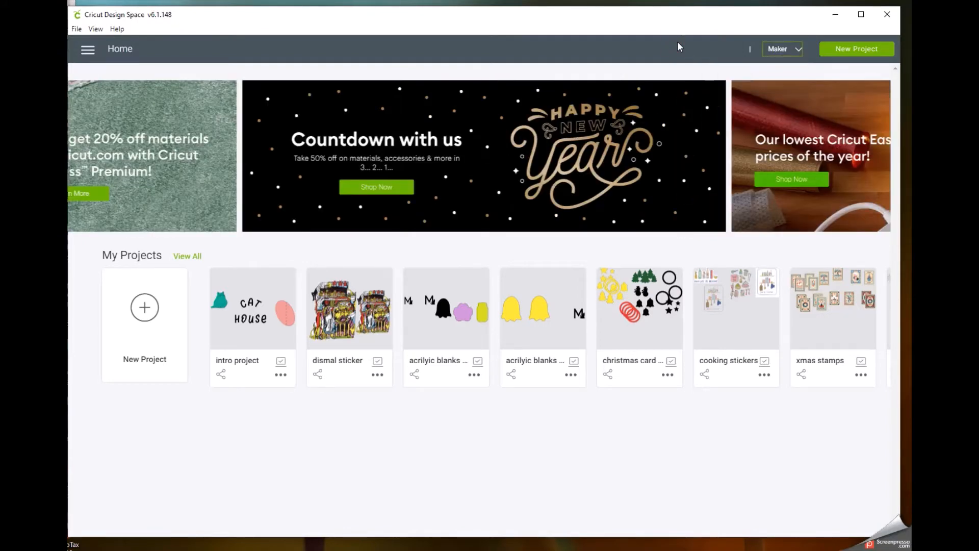
Step: Start a new blank project and toggle the canvas grid lines off and on
click(145, 308)
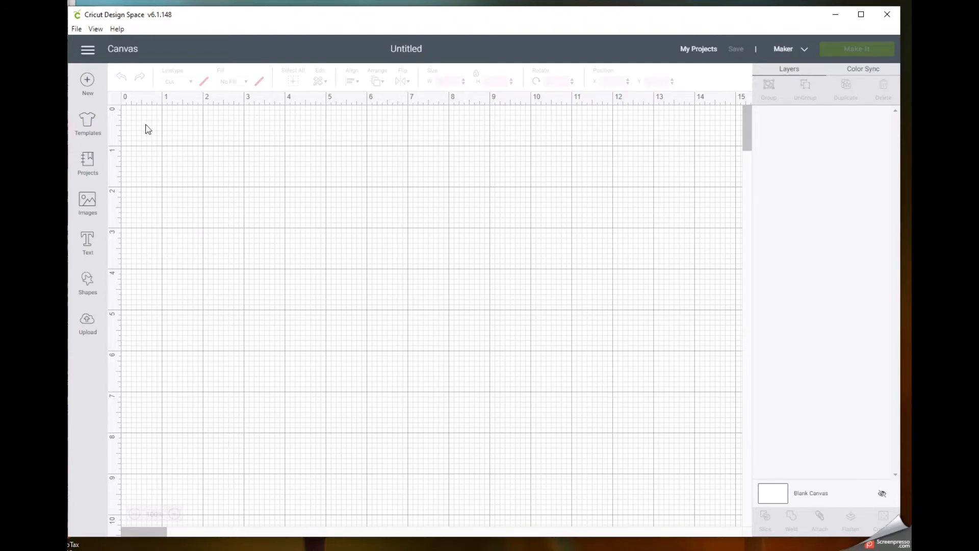
click(115, 99)
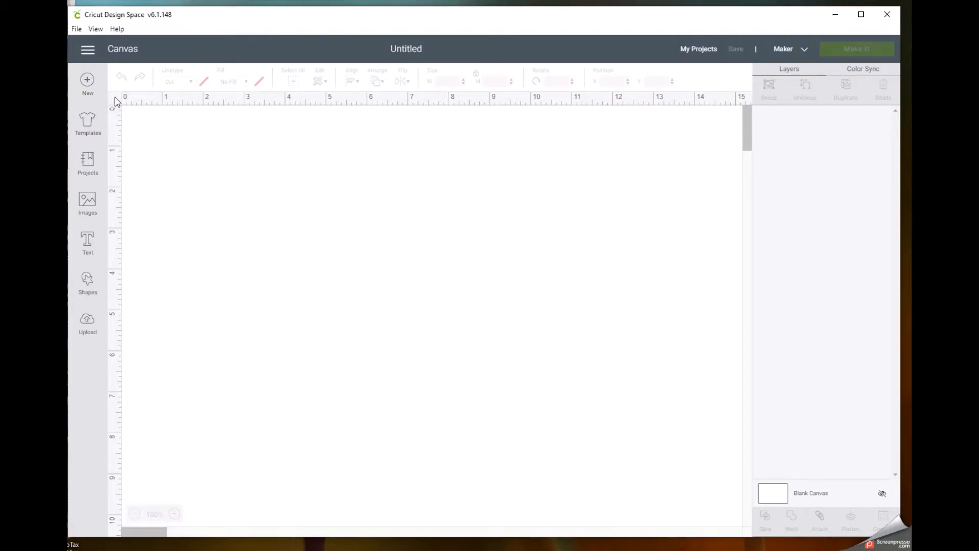
click(116, 99)
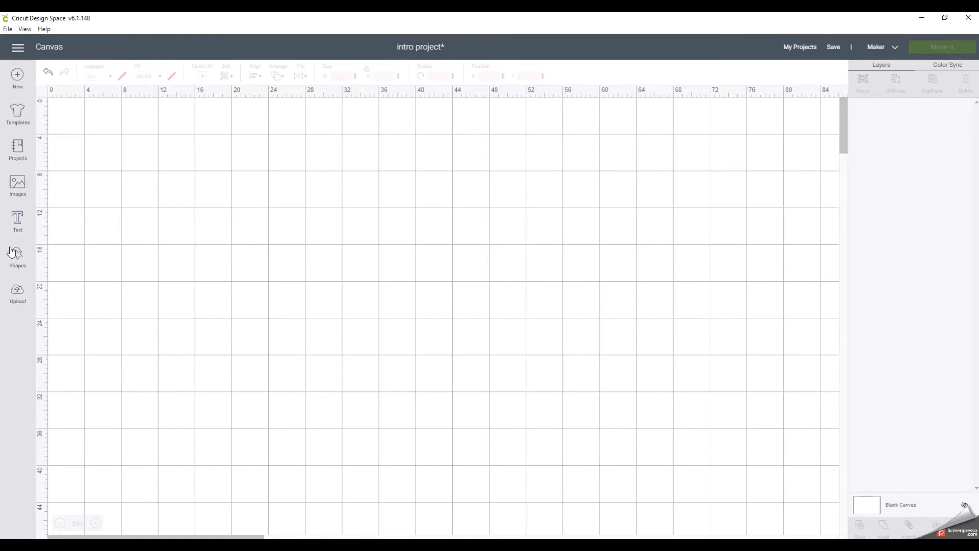
Step: Try the Candles template as a canvas reference, and delete the baseball t-shirt template from the canvas
click(17, 116)
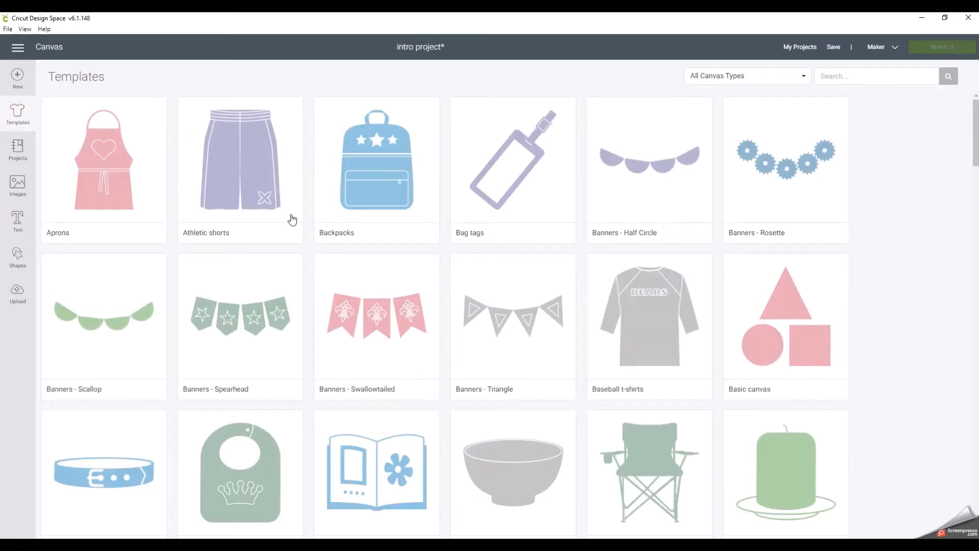
scroll(376, 307, down, 1)
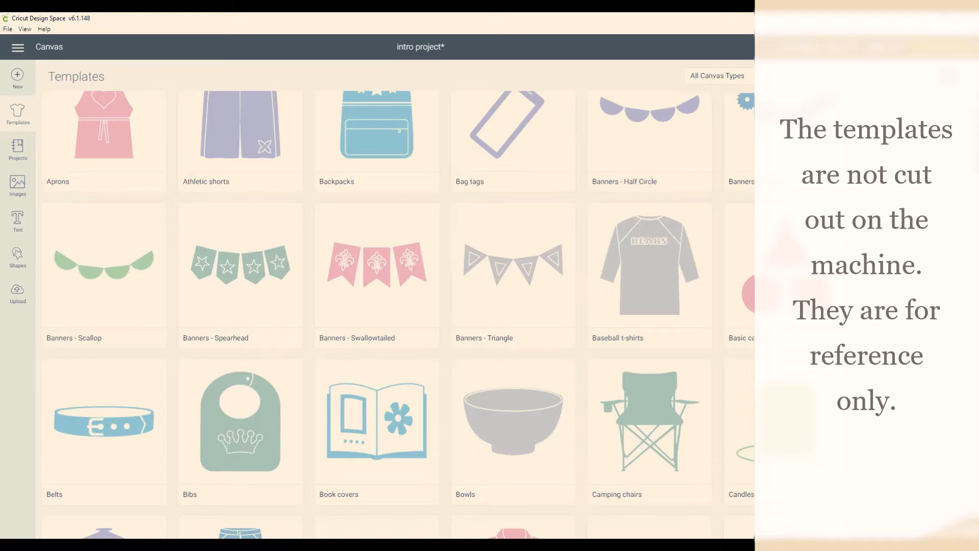
click(763, 403)
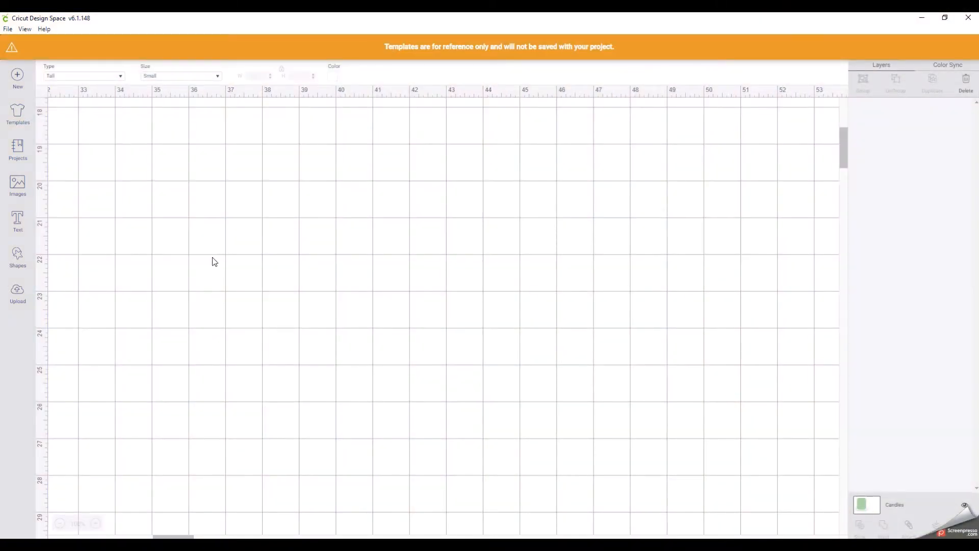
scroll(214, 262, down, 3)
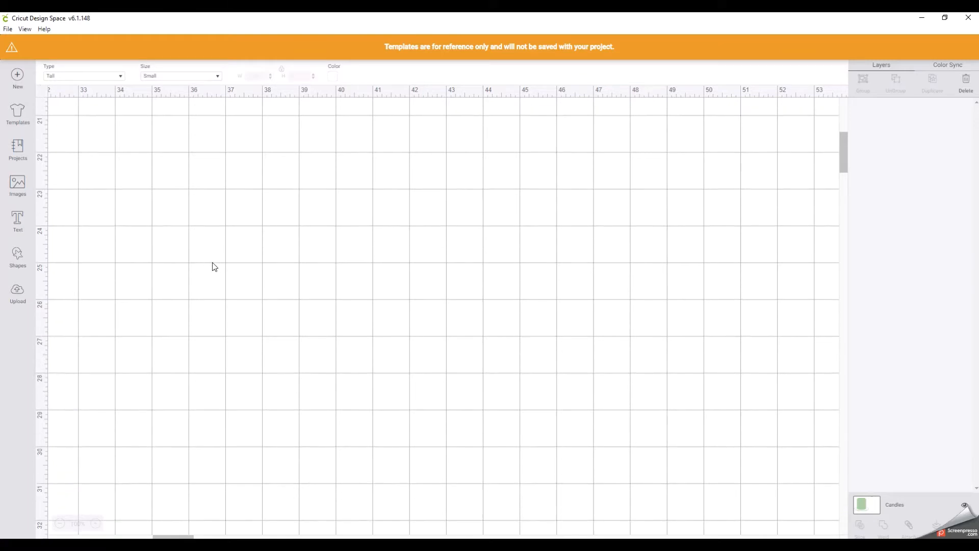
scroll(229, 277, down, 1)
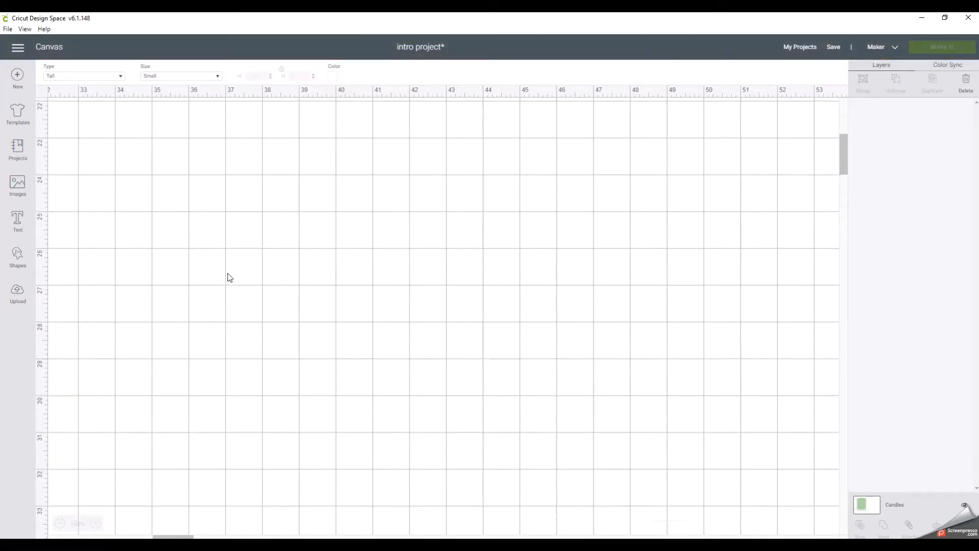
scroll(228, 277, up, 20)
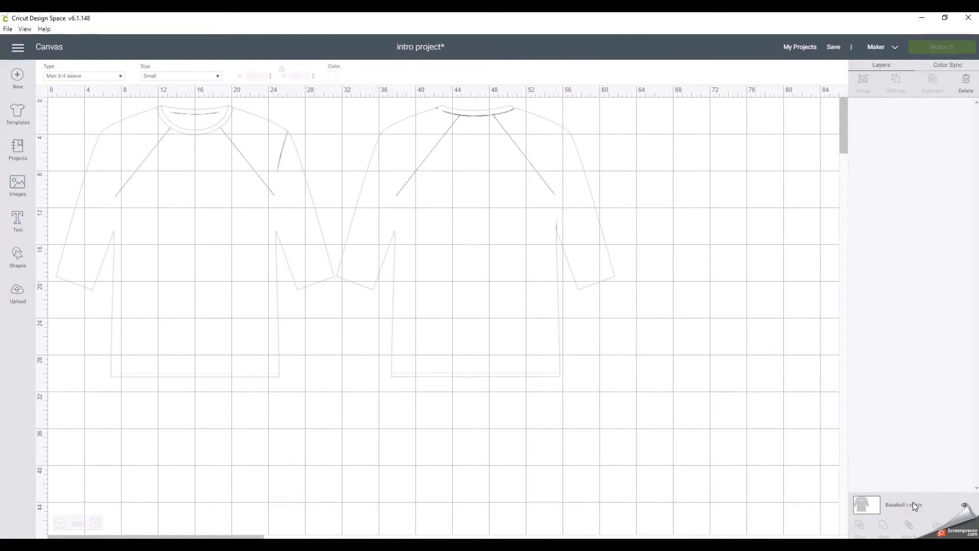
click(965, 82)
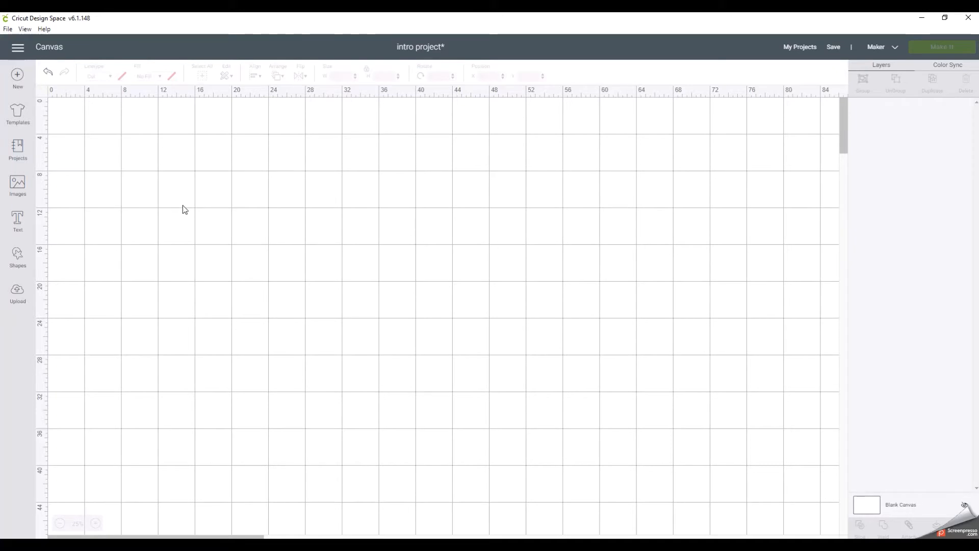
Step: Browse the ready-made projects across all categories
click(17, 148)
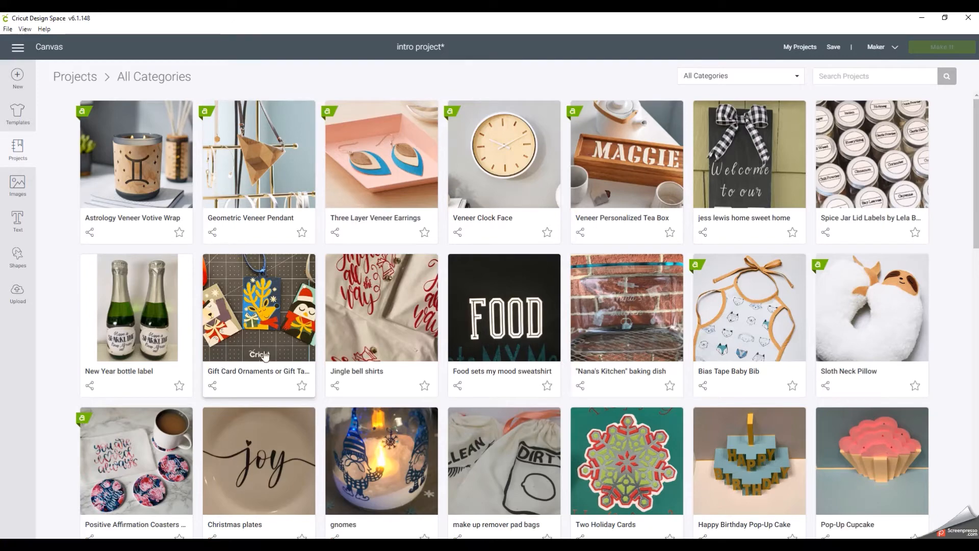
scroll(495, 388, down, 4)
scroll(494, 386, down, 6)
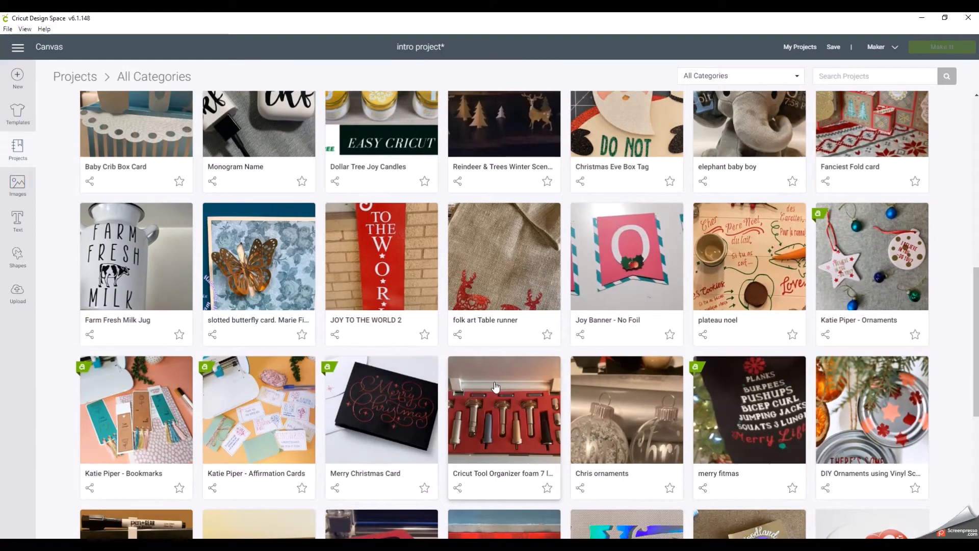
scroll(496, 387, up, 7)
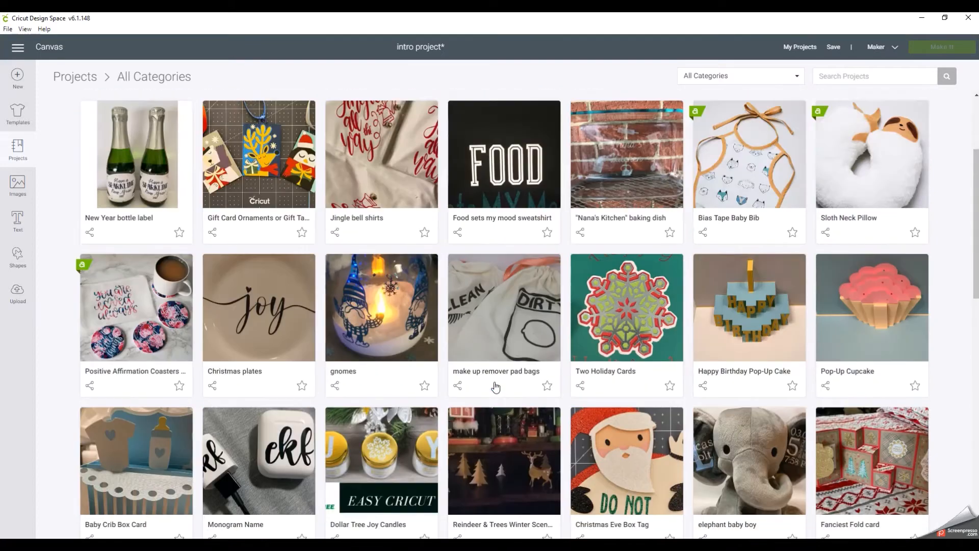
scroll(496, 386, up, 3)
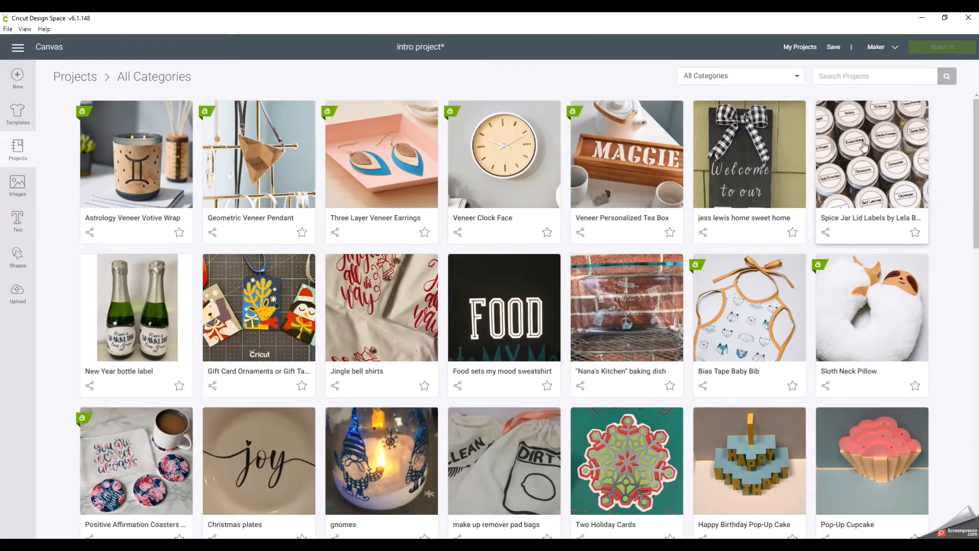
Step: Search the ready-made projects for "coasters"
click(855, 78)
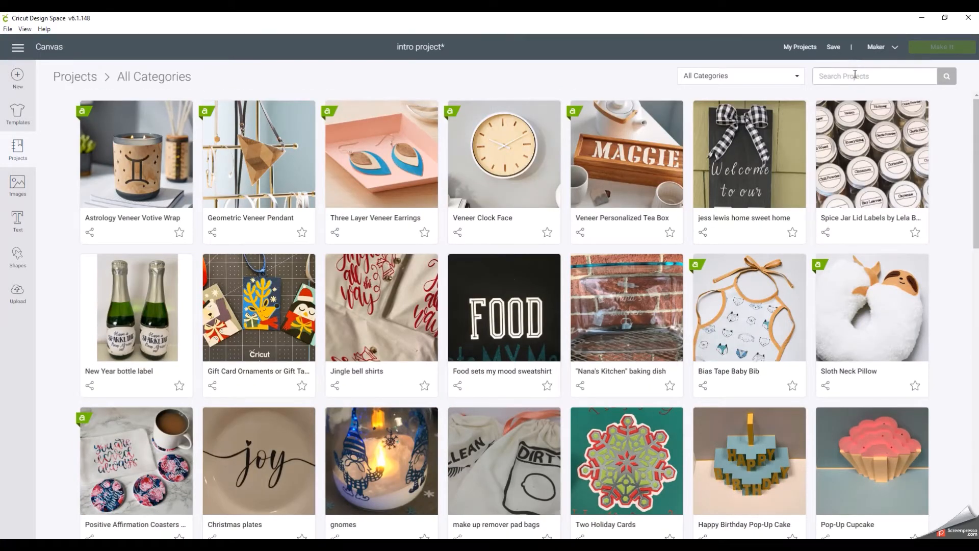
text(coaster)
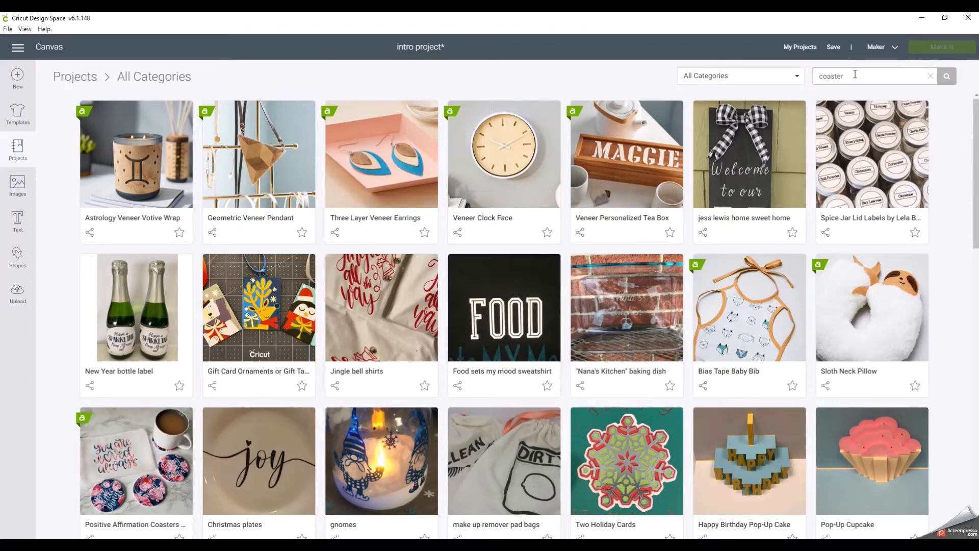
text(s)
key(Return)
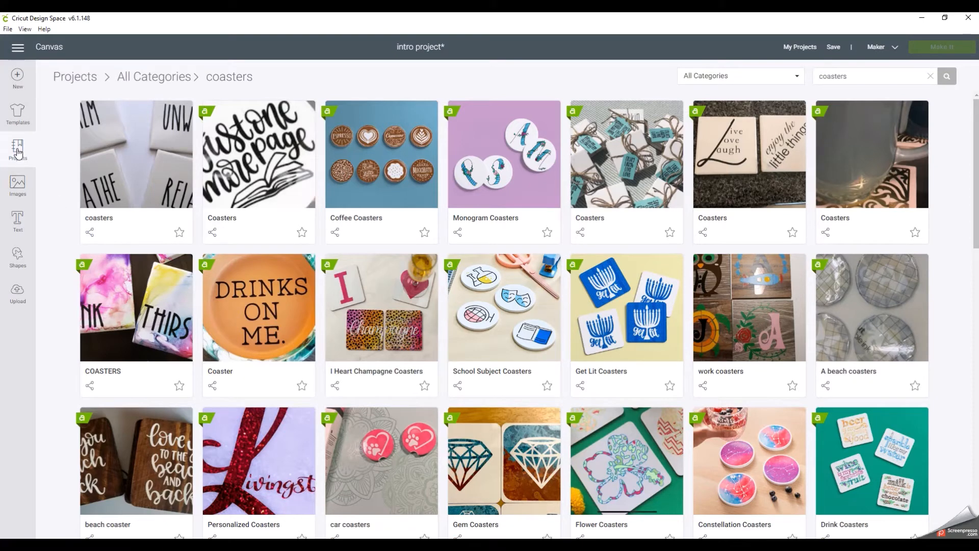
Step: Search the Animals & Wildlife category of the image library for "cat"
click(18, 185)
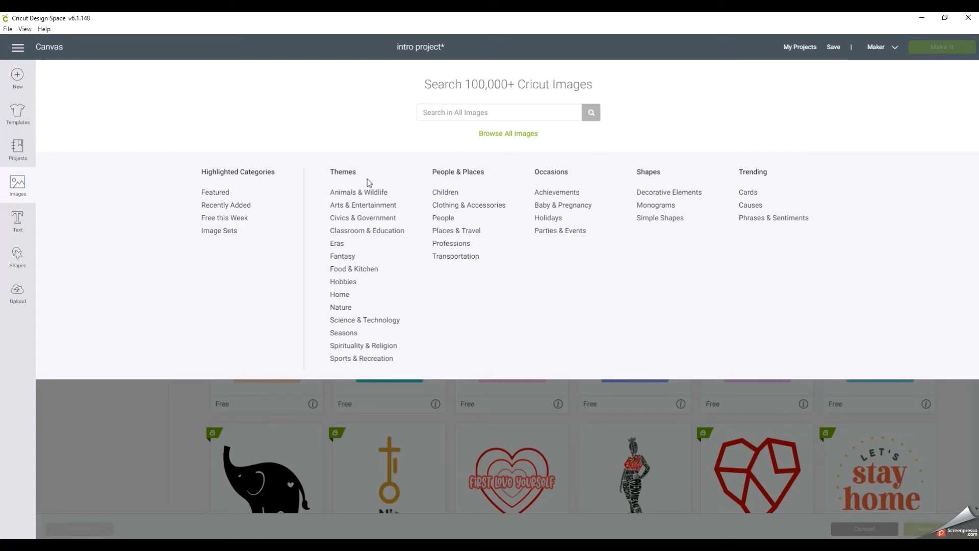
click(439, 112)
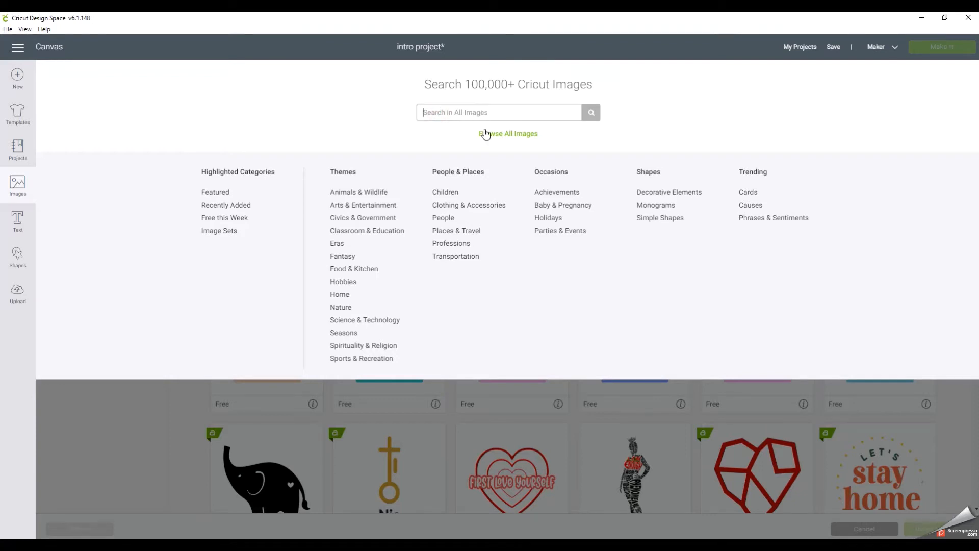
click(370, 195)
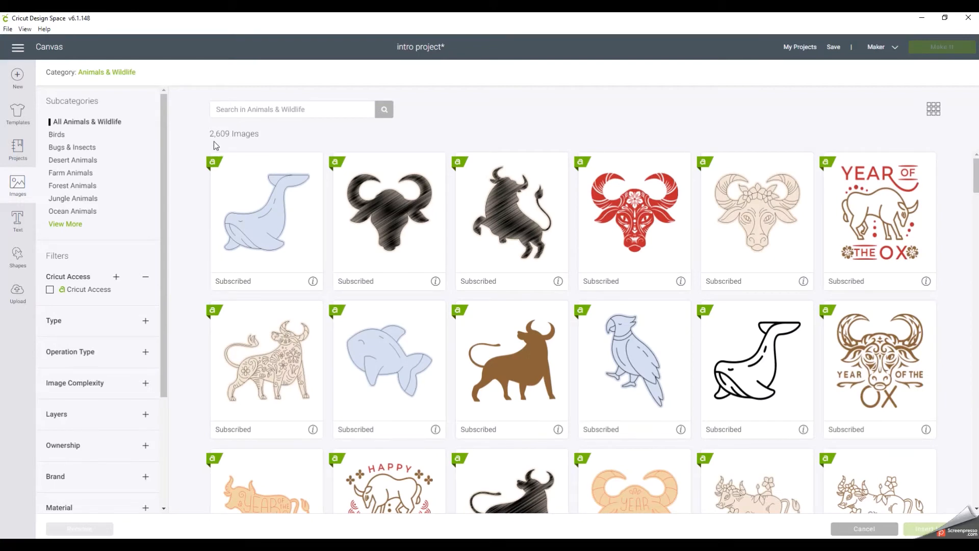
click(256, 105)
text(c)
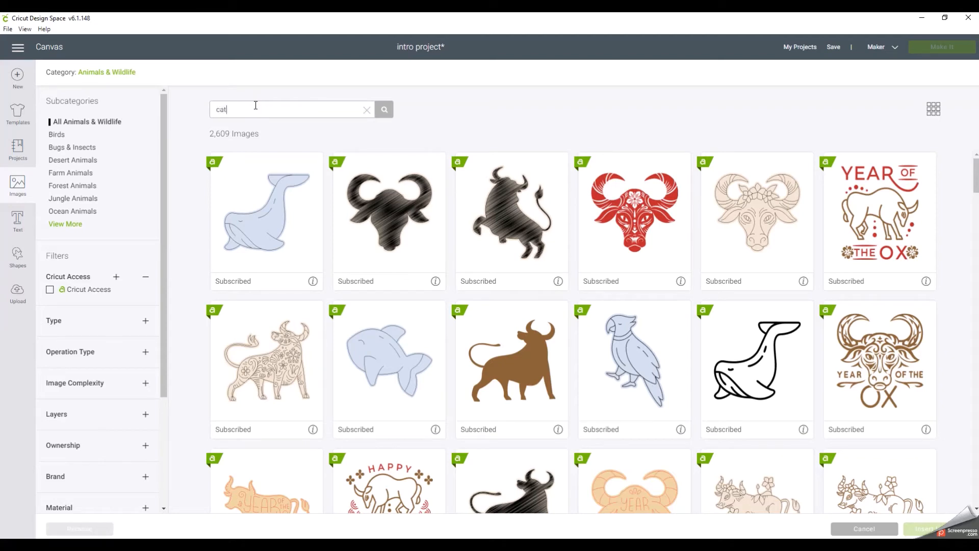
text(at)
key(Return)
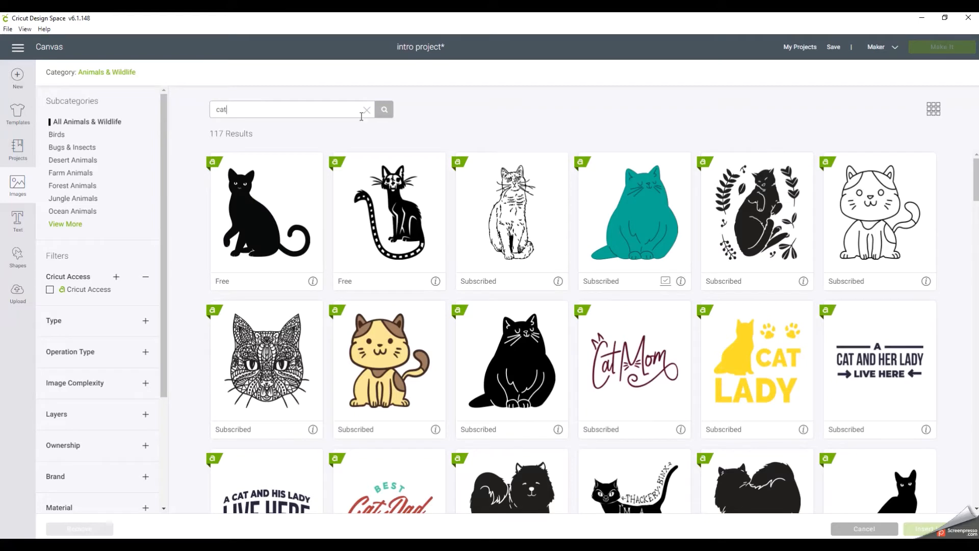
Step: Insert the teal sitting cat image on the canvas and resize it proportionally to about 18.2 by 18.1 inches
click(640, 219)
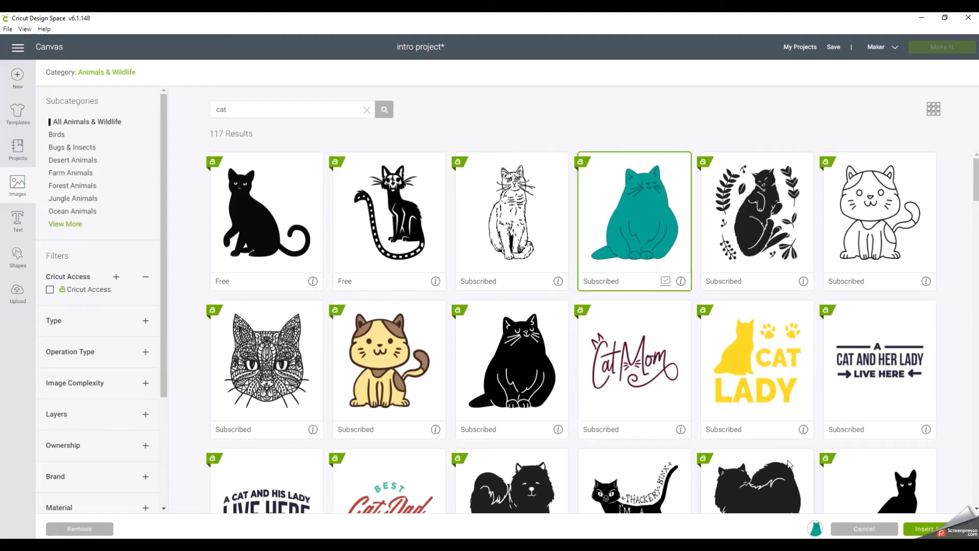
double_click(625, 222)
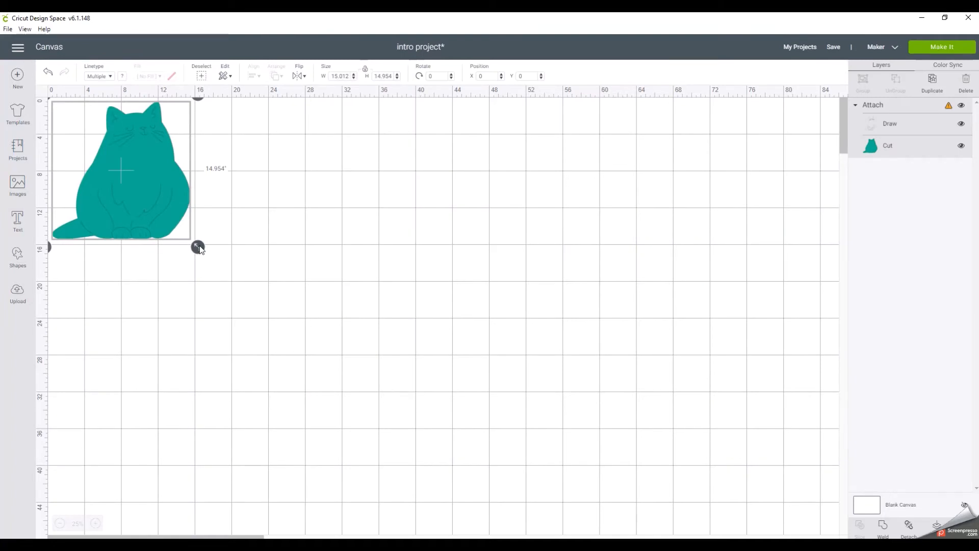
drag(198, 247, 185, 210)
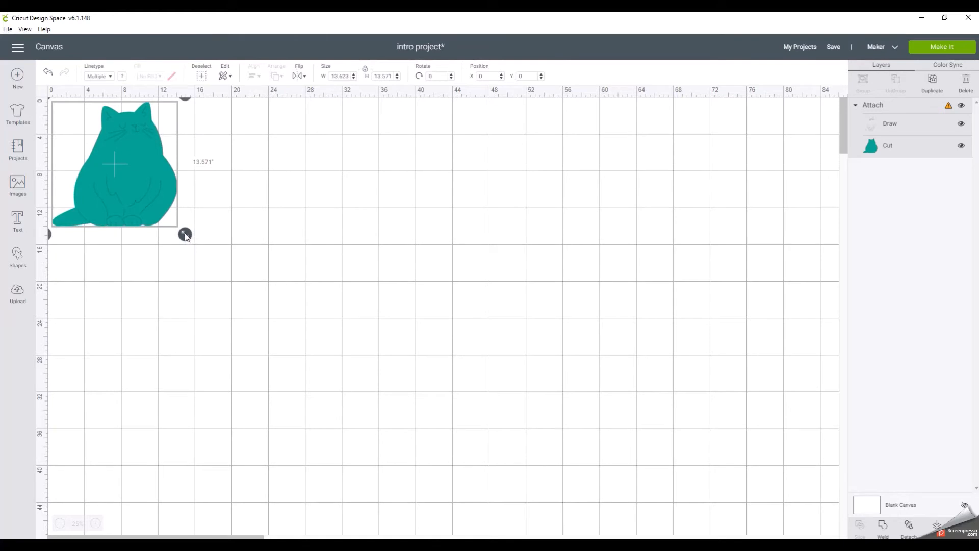
drag(185, 235, 227, 265)
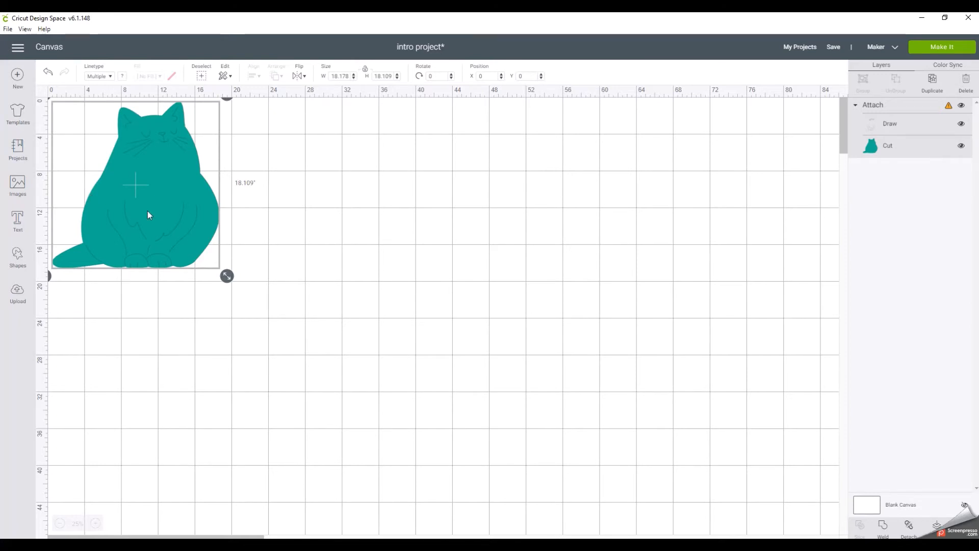
Step: Clear the "cat" search in the image library and examine the Type, Operation Type and Image Complexity filter options
click(16, 184)
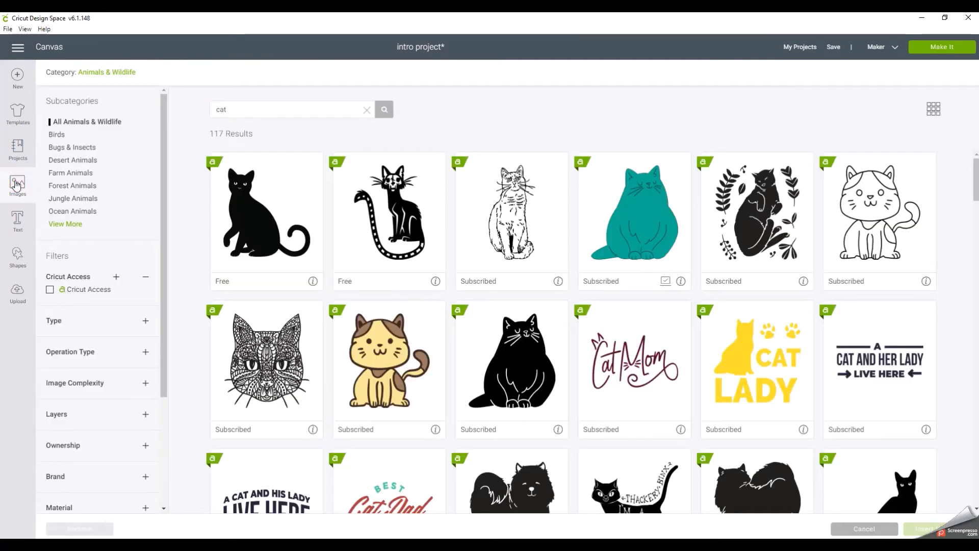
click(367, 110)
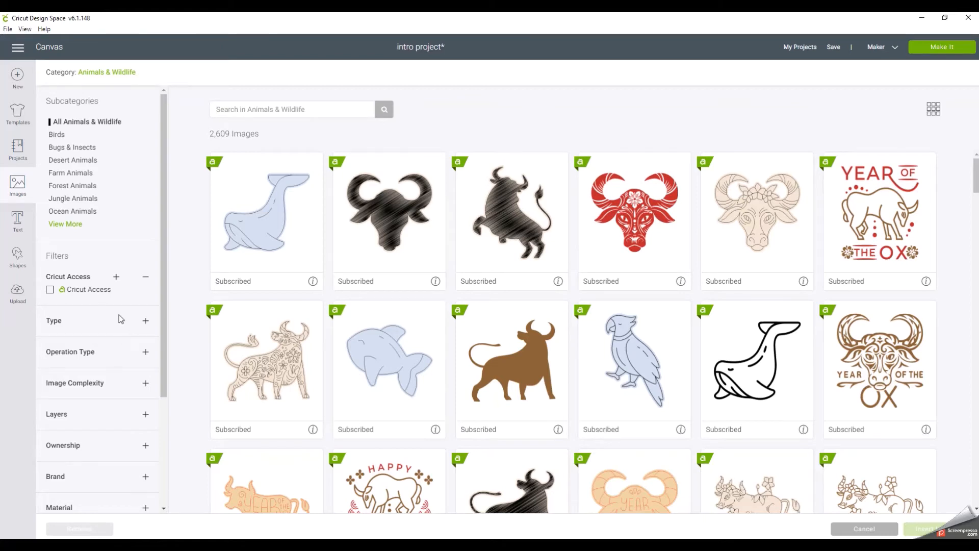
scroll(118, 314, down, 3)
click(146, 170)
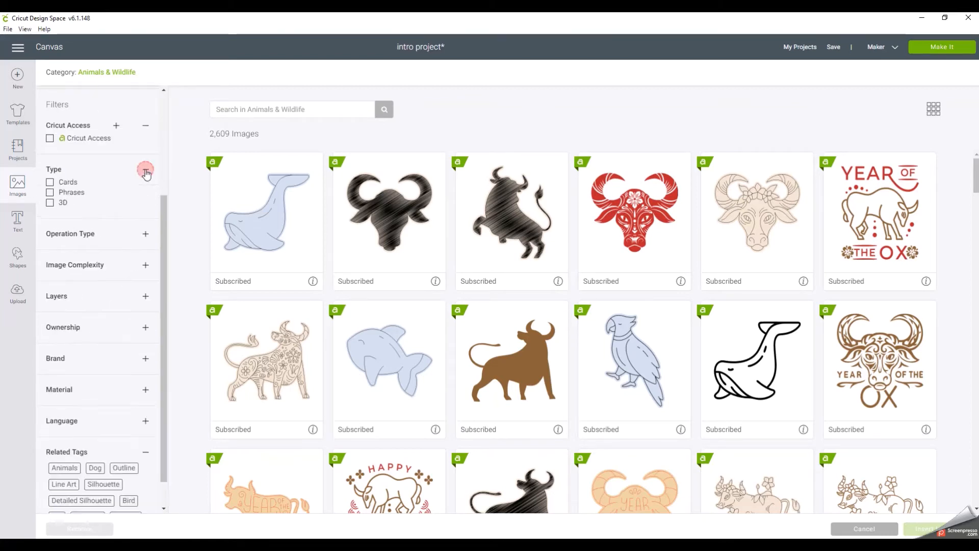
click(145, 234)
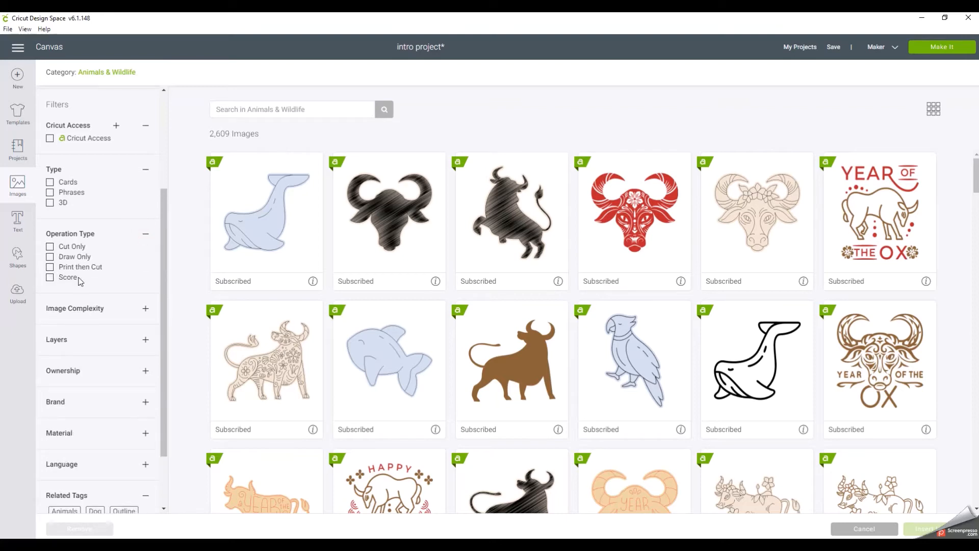
click(141, 308)
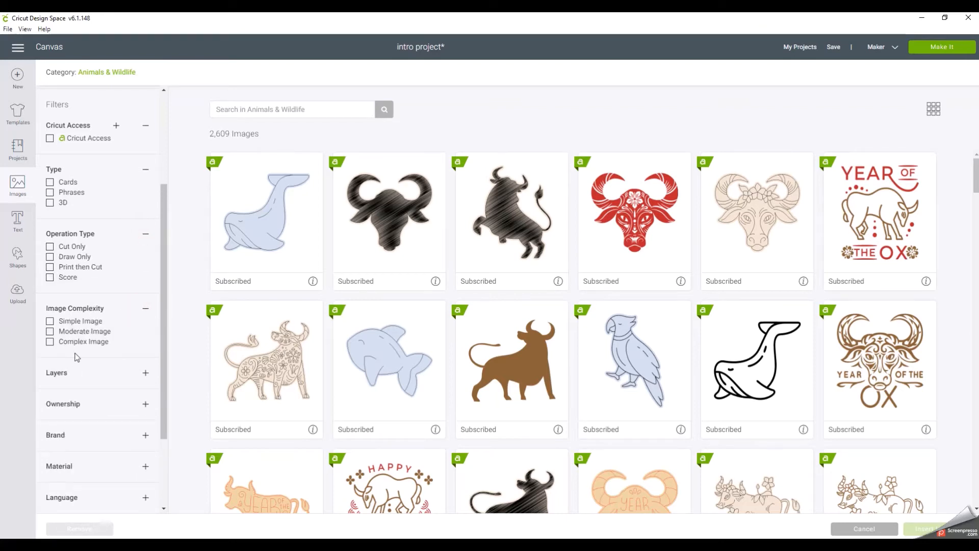
scroll(154, 377, down, 3)
scroll(148, 376, down, 1)
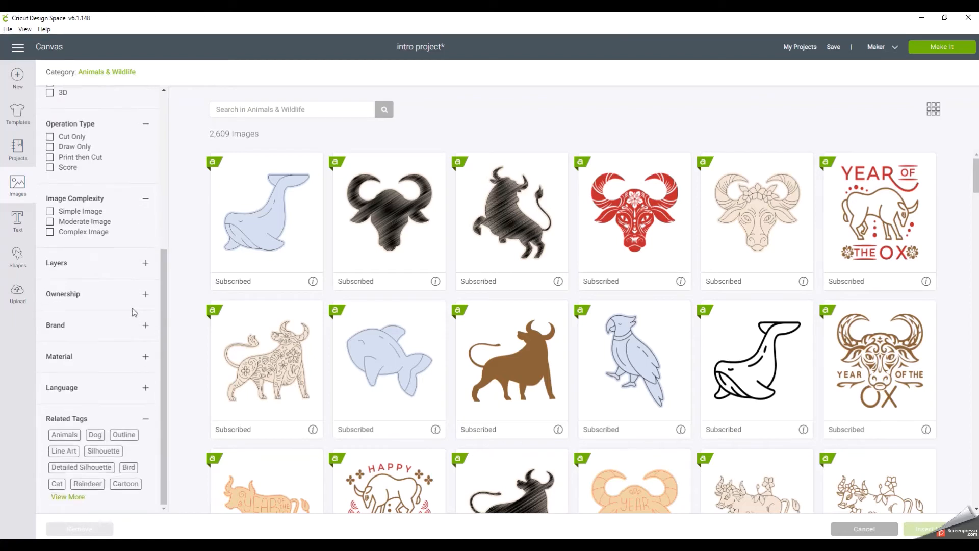
Step: Examine the Layers, Ownership, Brand, Material and Cricut Access filters for the Animals & Wildlife images
click(146, 263)
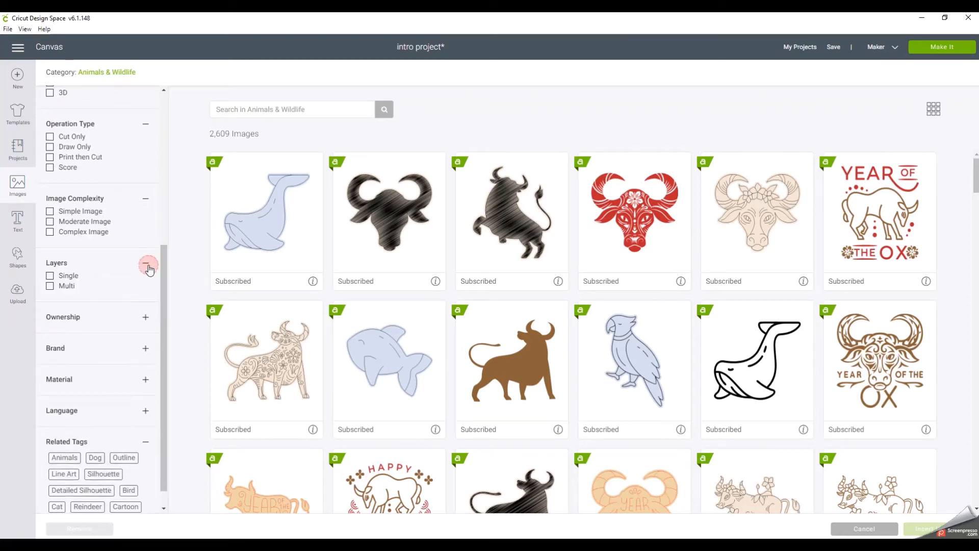
click(145, 317)
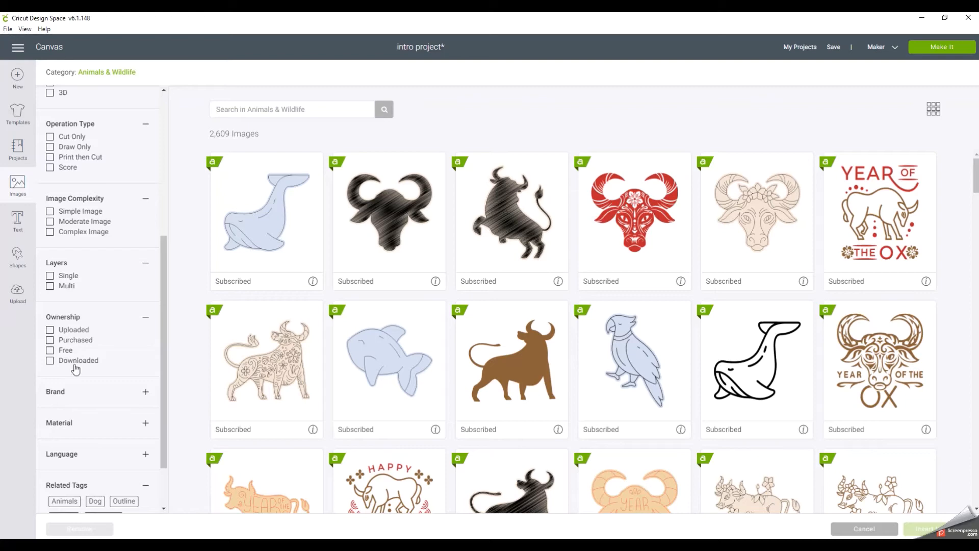
click(146, 394)
scroll(145, 397, down, 3)
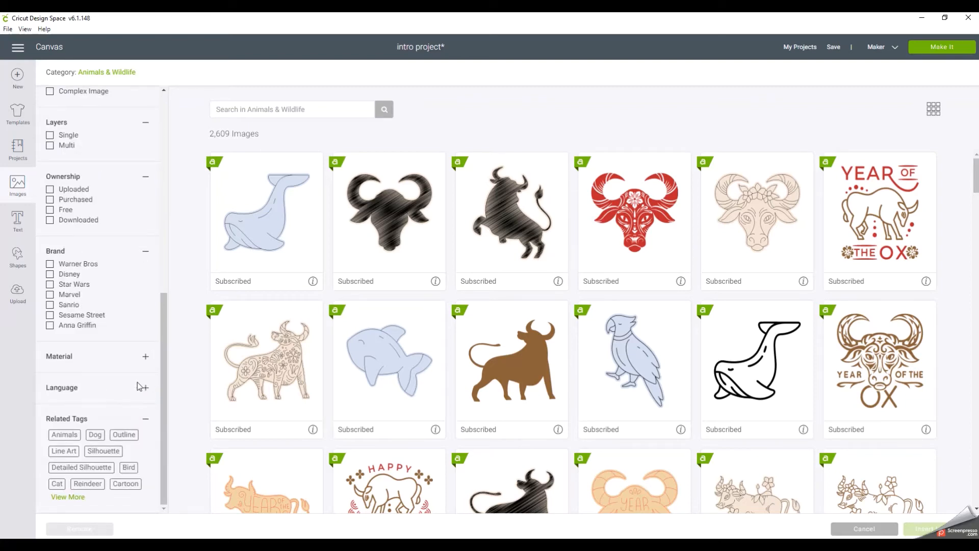
click(145, 357)
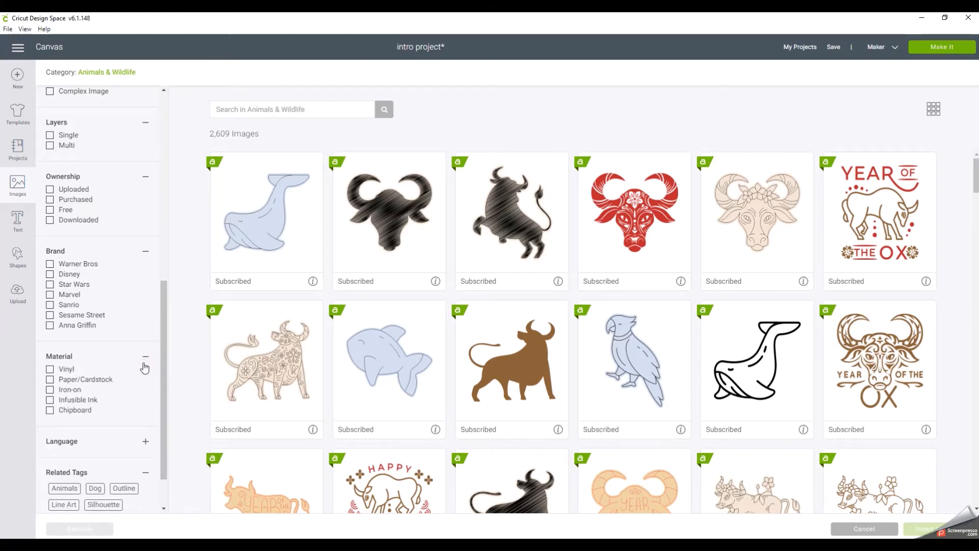
scroll(145, 367, up, 10)
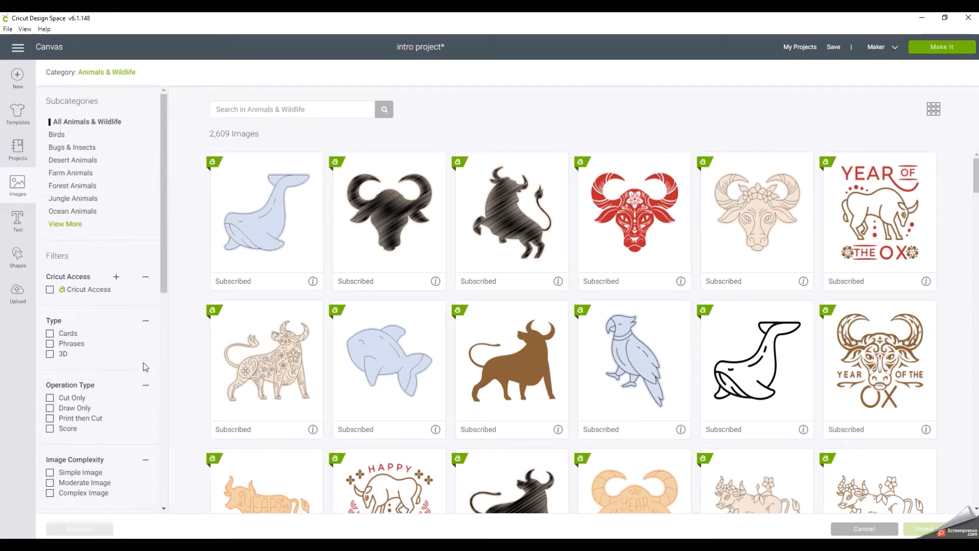
click(50, 290)
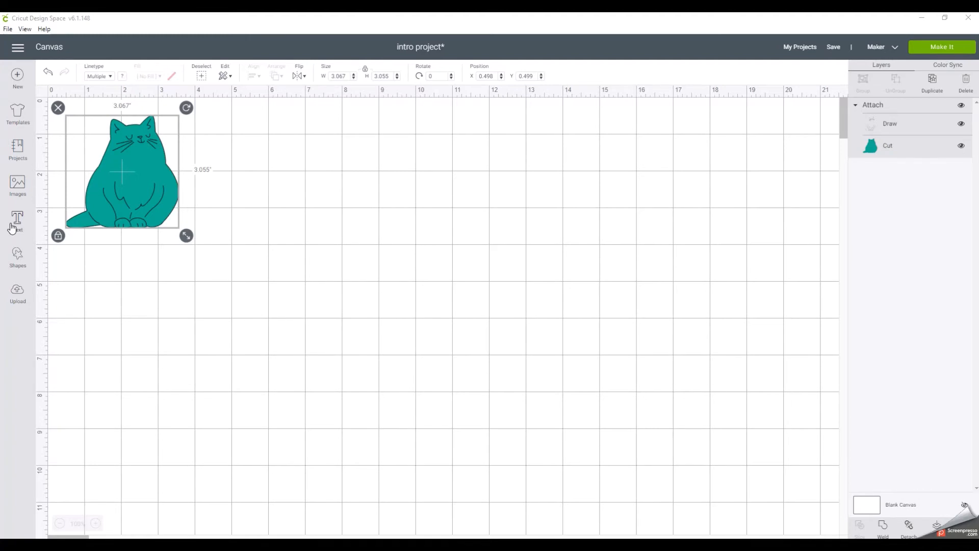
Step: Add the text "cat" beside the teal cat and enlarge it proportionally to about 3.2 by 1.6 inches
click(18, 220)
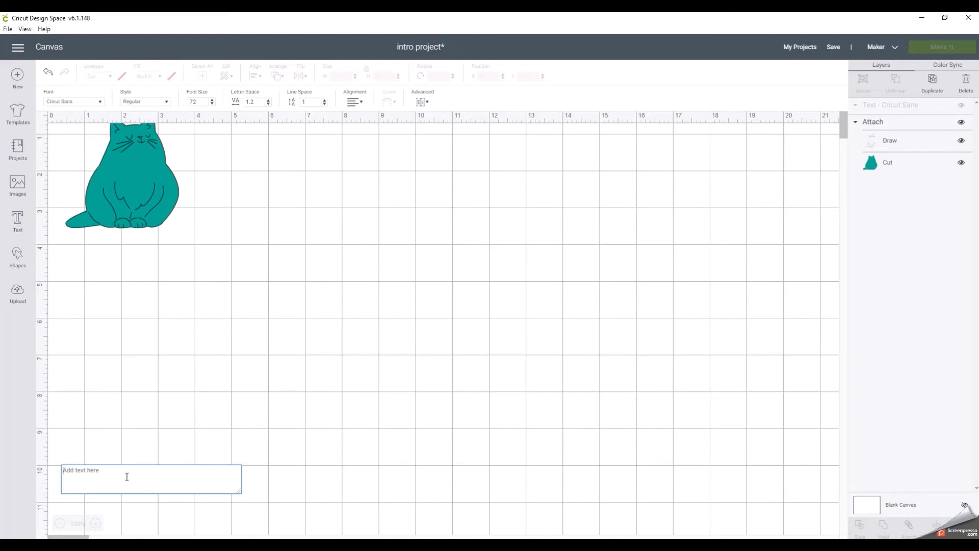
text(cat)
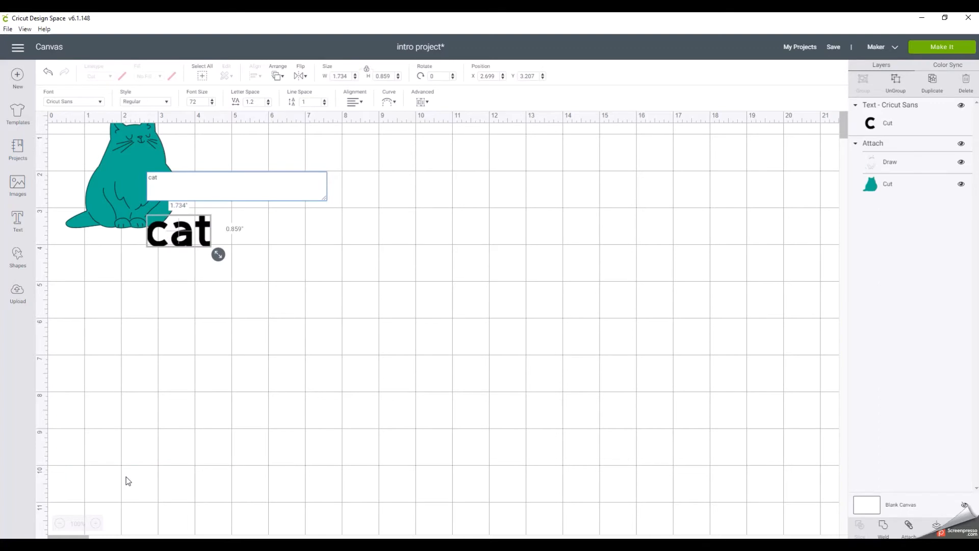
click(165, 275)
drag(161, 235, 216, 233)
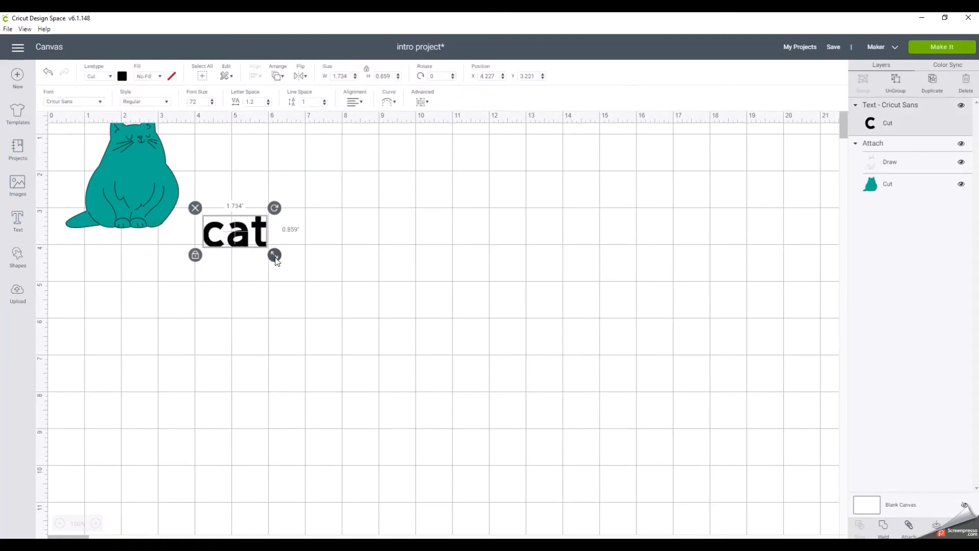
drag(274, 254, 328, 283)
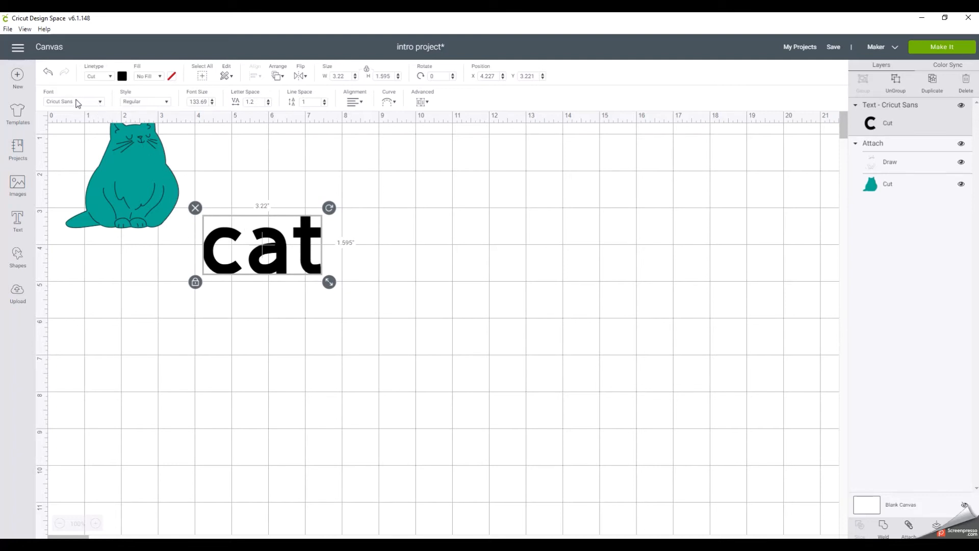
Step: Browse the fonts available for the text, comparing the System, Cricut and All font lists
click(99, 102)
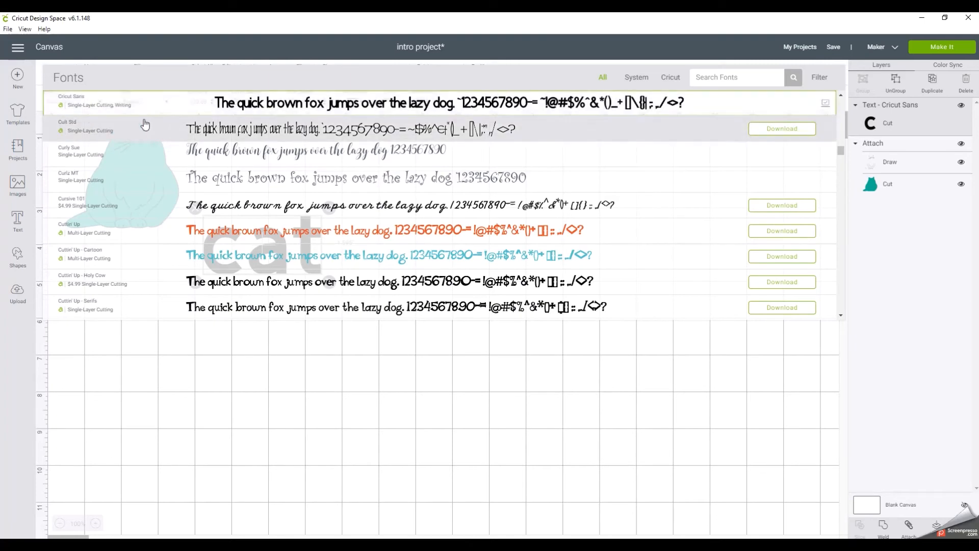
scroll(204, 161, down, 5)
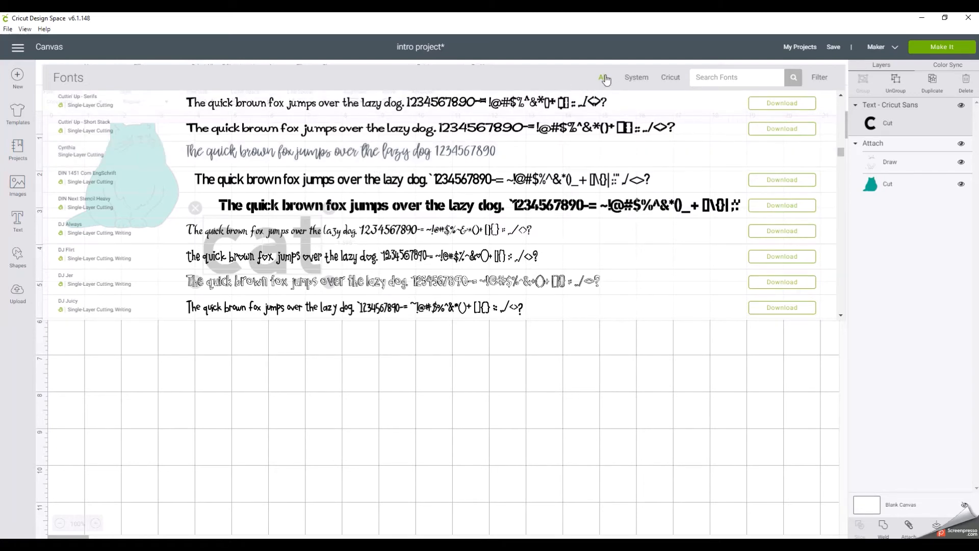
click(633, 81)
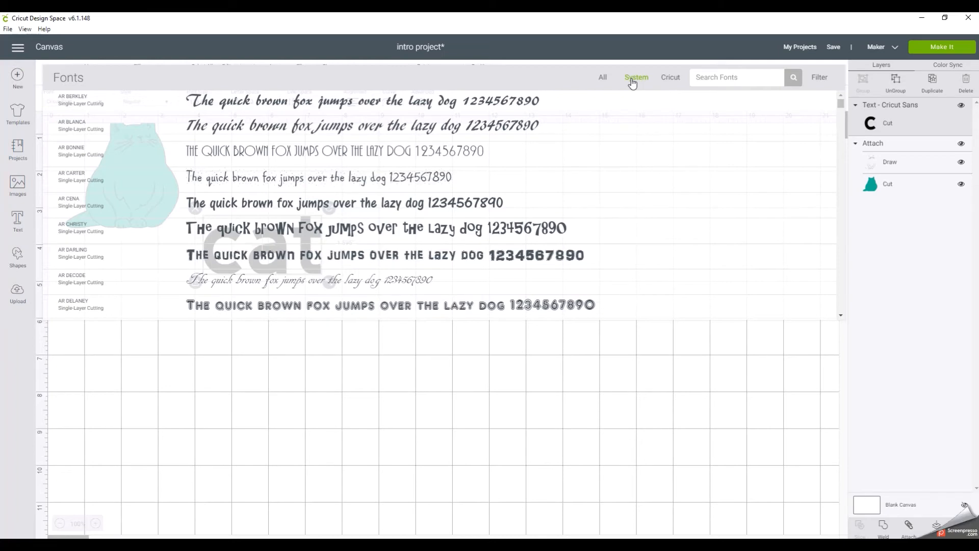
click(670, 79)
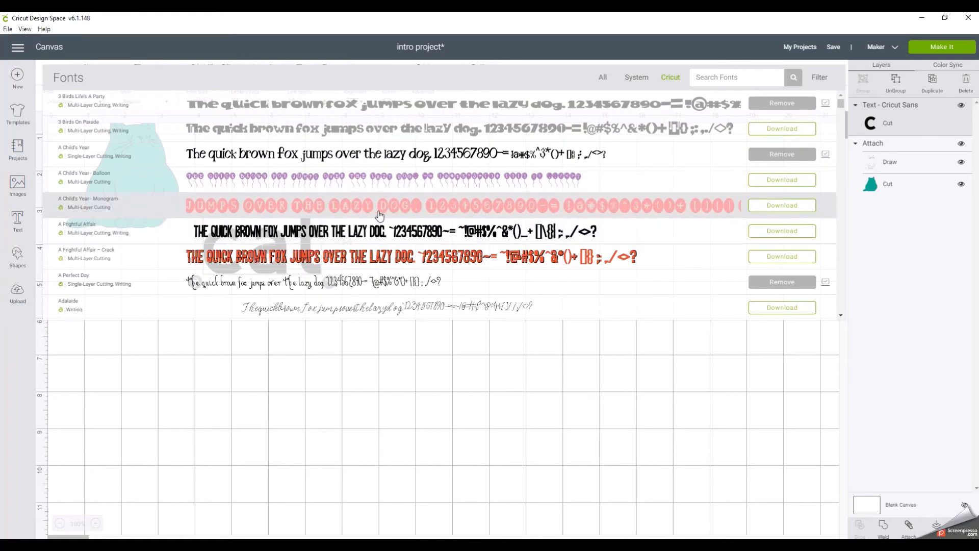
click(602, 77)
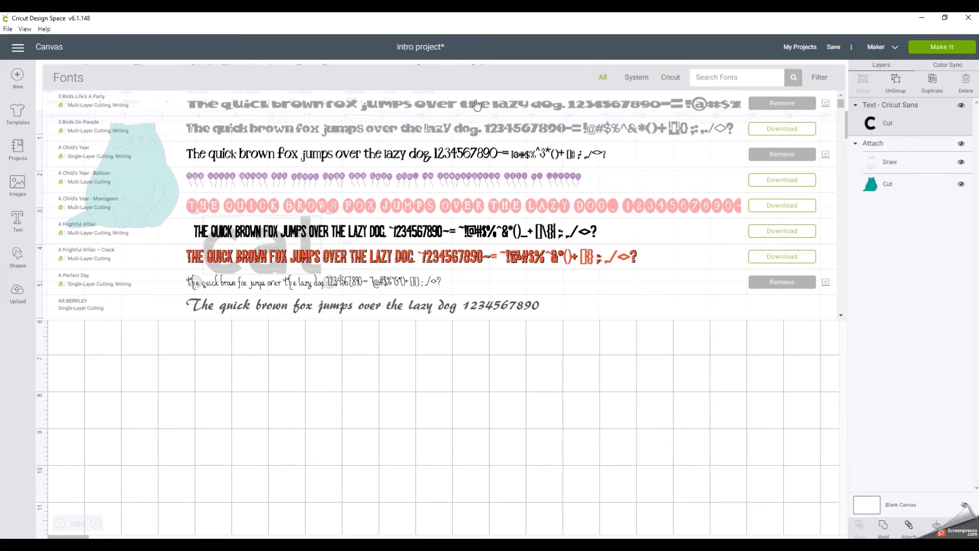
Step: Apply the AR DESTINE font to the "cat" text and enlarge it to about 3.9 by 1.8 inches
scroll(306, 204, down, 3)
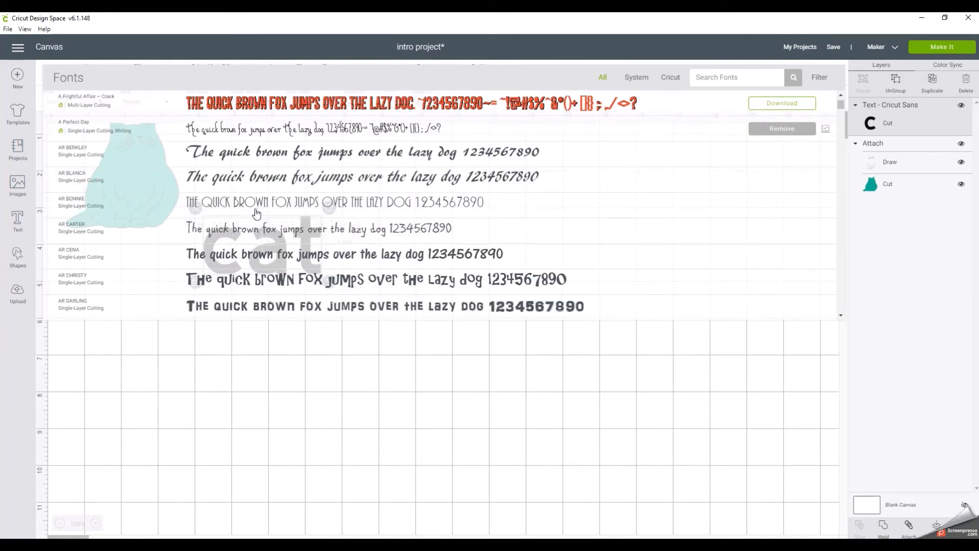
scroll(249, 223, down, 1)
scroll(252, 225, down, 2)
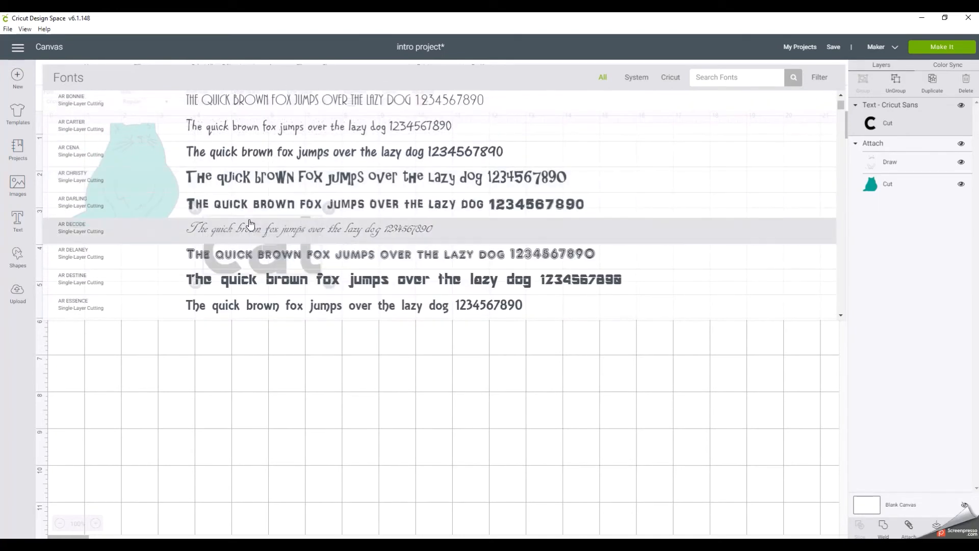
scroll(253, 227, down, 1)
click(253, 229)
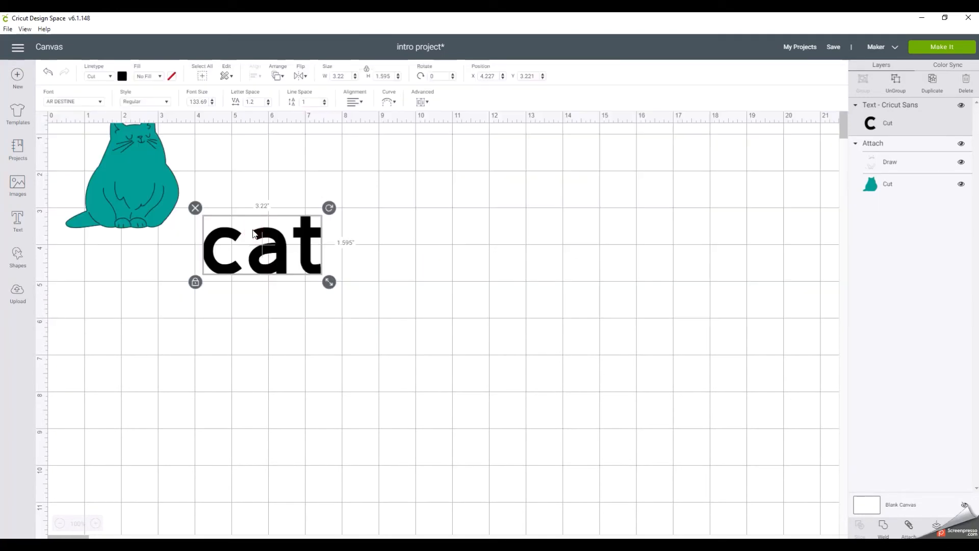
drag(314, 249, 354, 267)
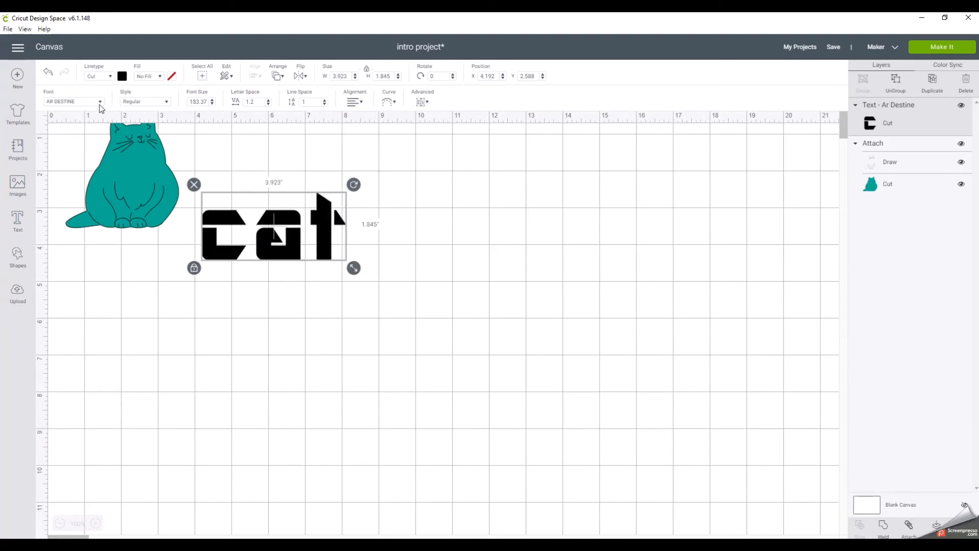
Step: Search the fonts for "amanda" and apply the Amanda font to the "cat" text
click(100, 105)
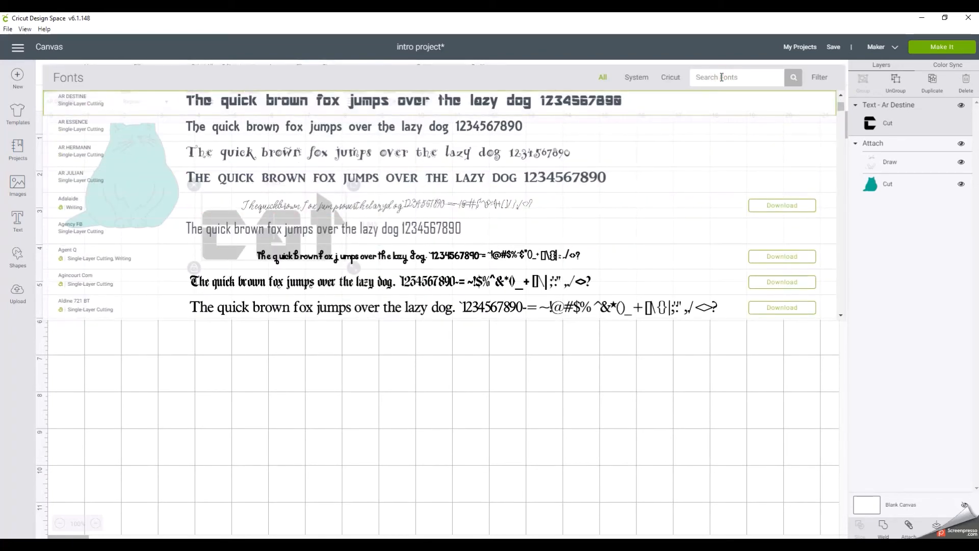
text(amanda)
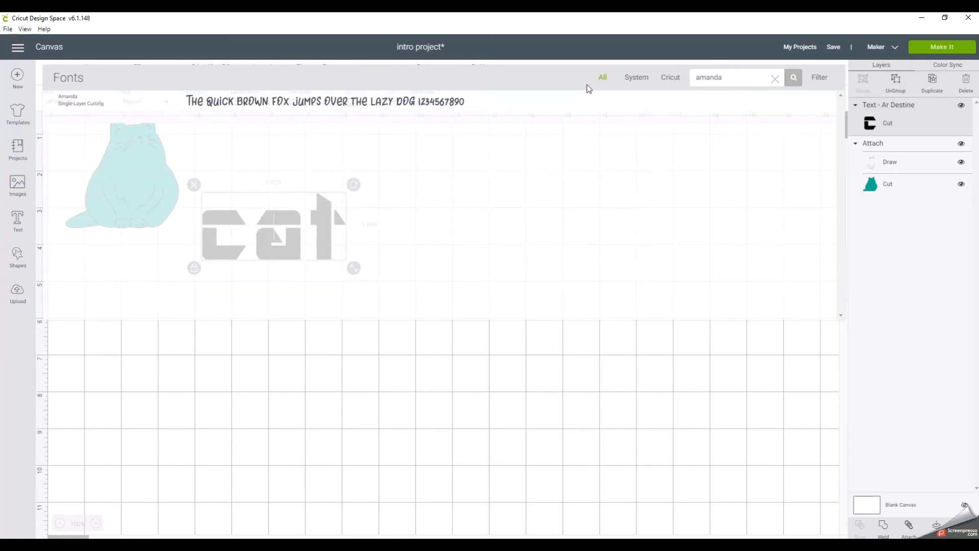
click(309, 104)
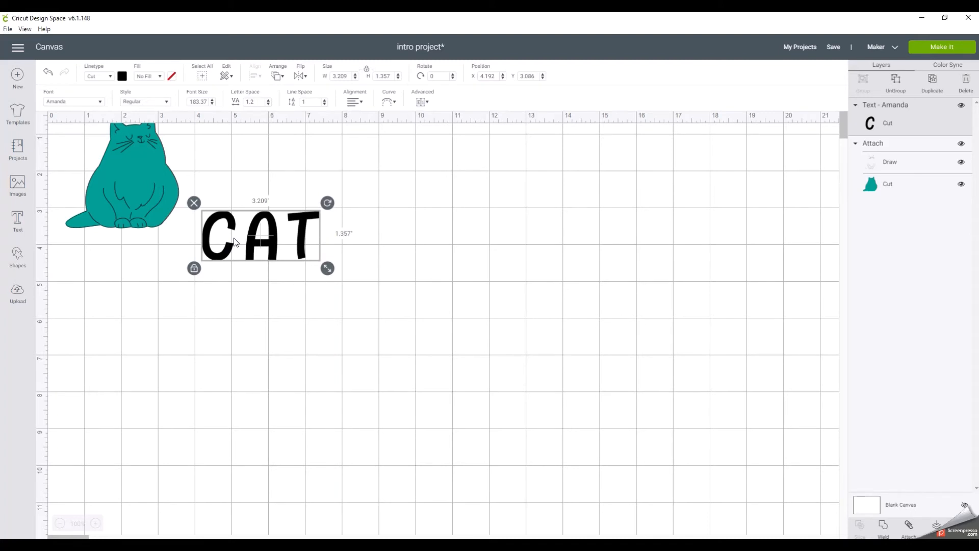
Step: Try the Bold style on the CAT text and set it back to Regular
click(166, 101)
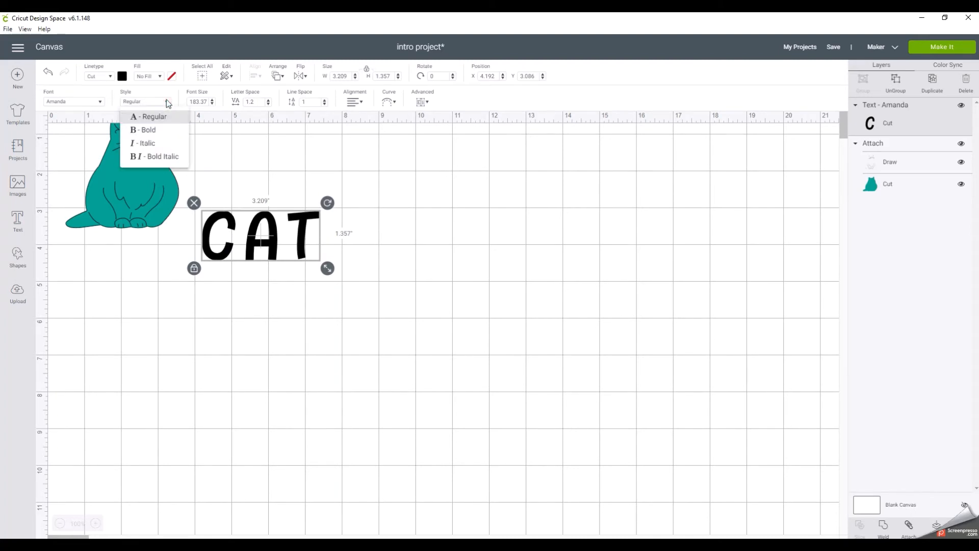
click(149, 131)
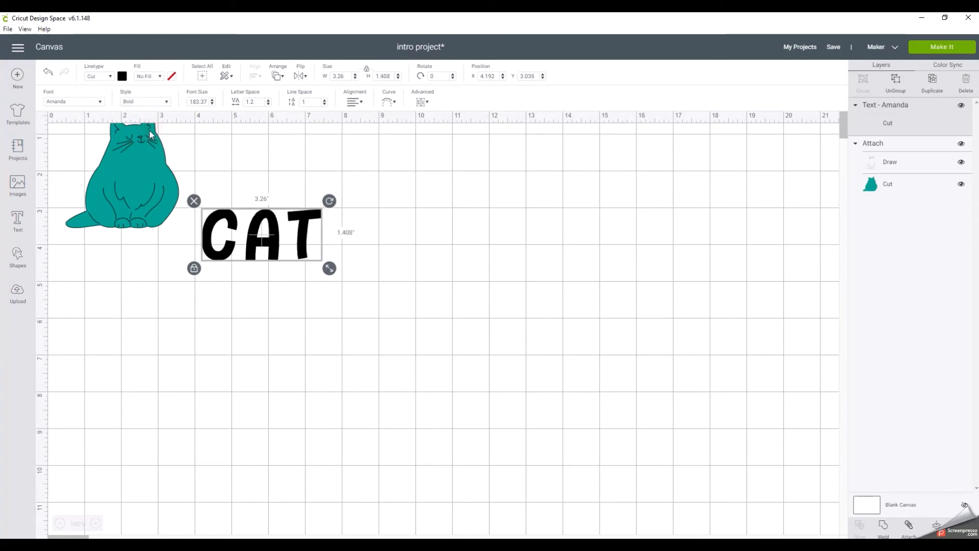
click(167, 101)
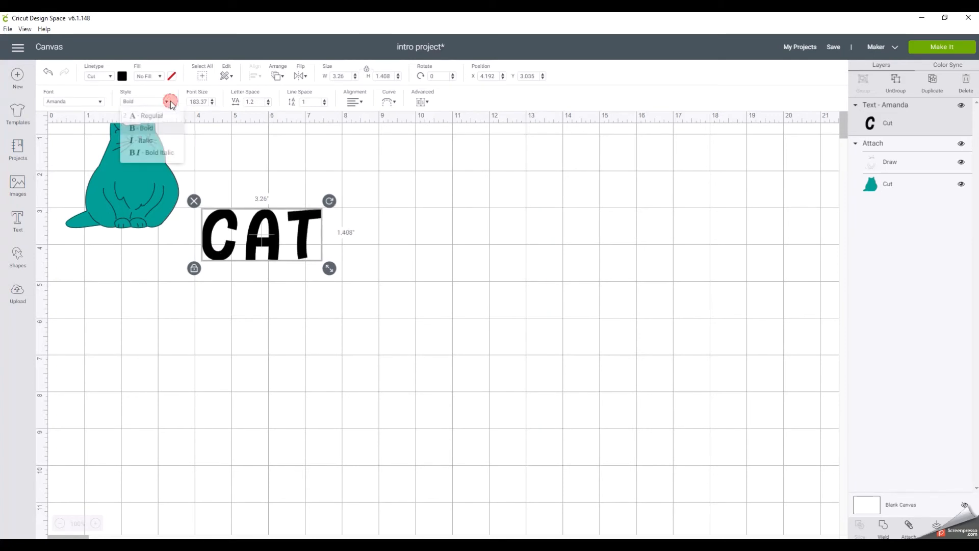
click(162, 117)
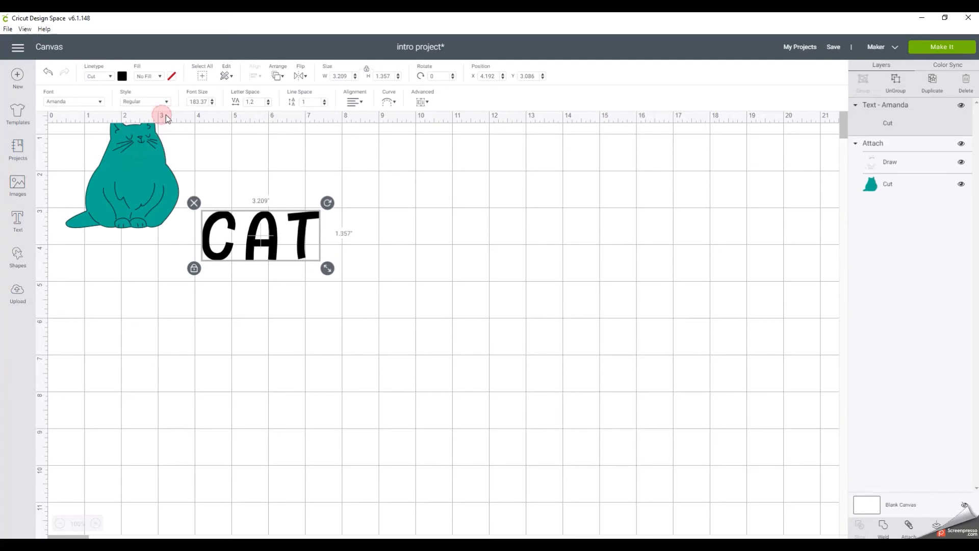
Step: Adjust the CAT text's font size to 181.37 and enlarge the text proportionally to about 3.4 by 1.4 inches
click(212, 104)
click(212, 103)
click(212, 103)
click(212, 104)
click(212, 104)
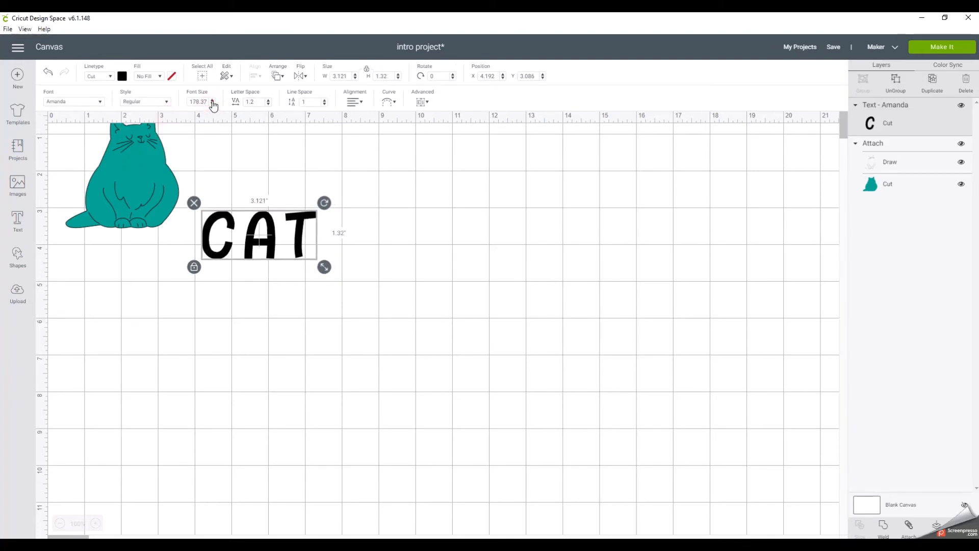
click(212, 99)
click(212, 99)
click(212, 99)
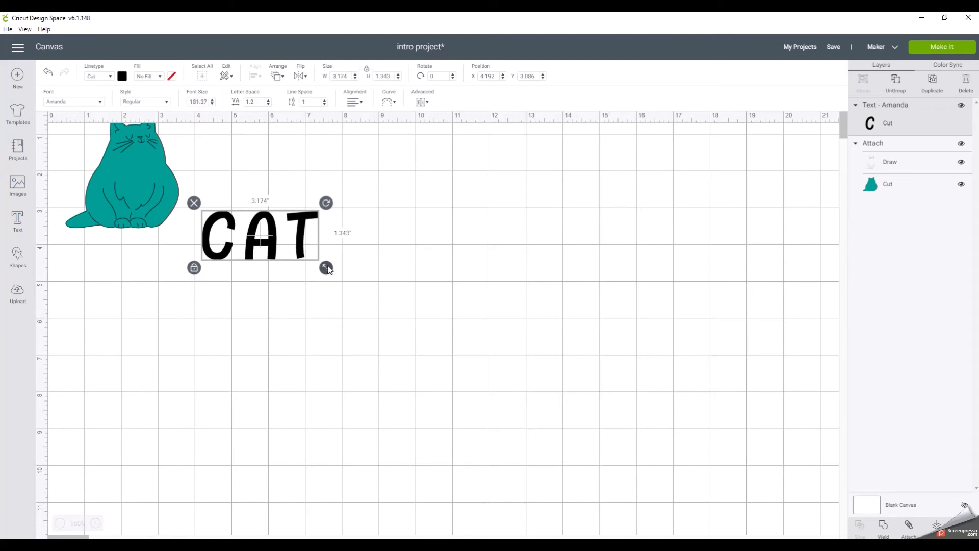
mouse_move(327, 269)
mouse_down()
mouse_move(403, 300)
mouse_move(333, 270)
mouse_up()
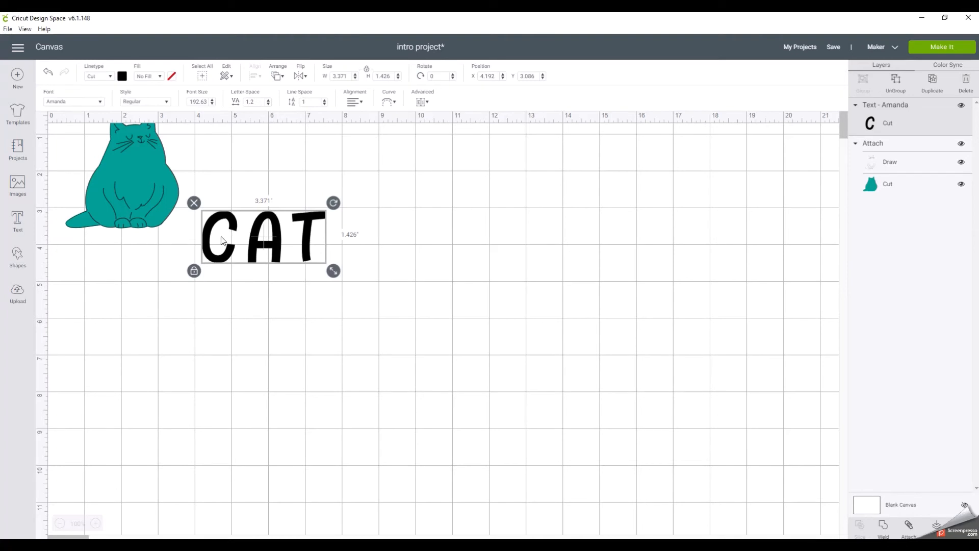
Step: Try tightening the CAT text's letter spacing to 0.4
click(269, 105)
click(268, 105)
click(268, 105)
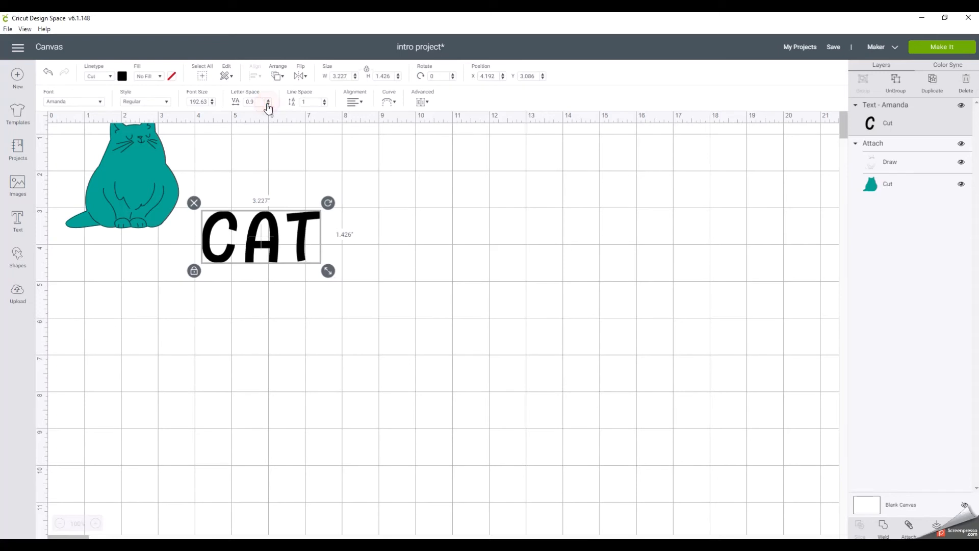
click(268, 104)
click(268, 105)
click(268, 104)
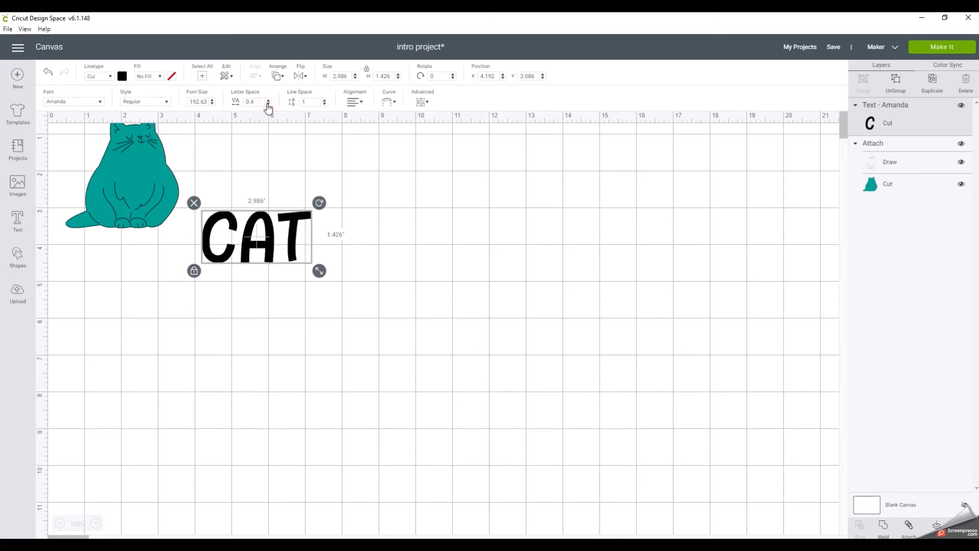
Step: Widen the CAT text's letter spacing to 1.4
click(269, 99)
click(269, 99)
click(269, 100)
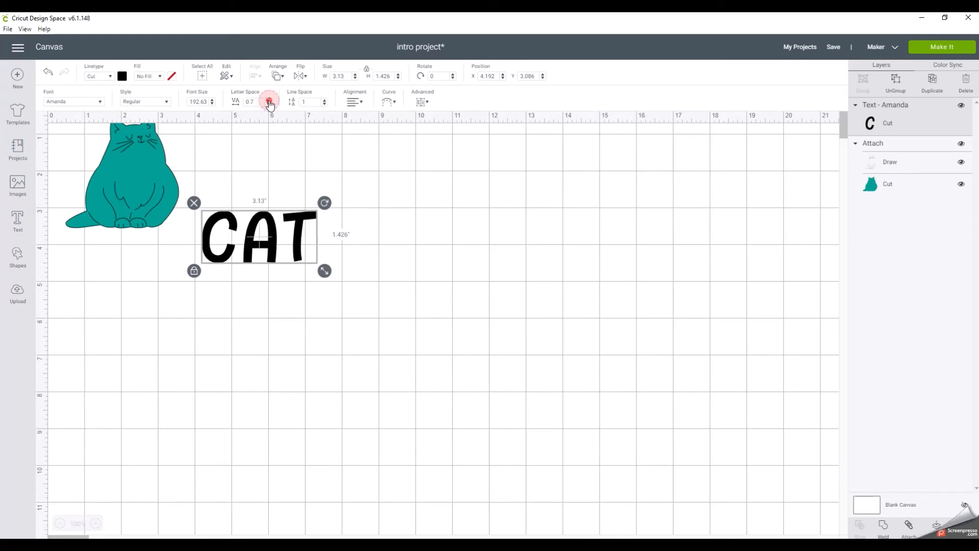
click(269, 100)
click(269, 99)
click(269, 99)
click(269, 99)
click(268, 99)
click(269, 99)
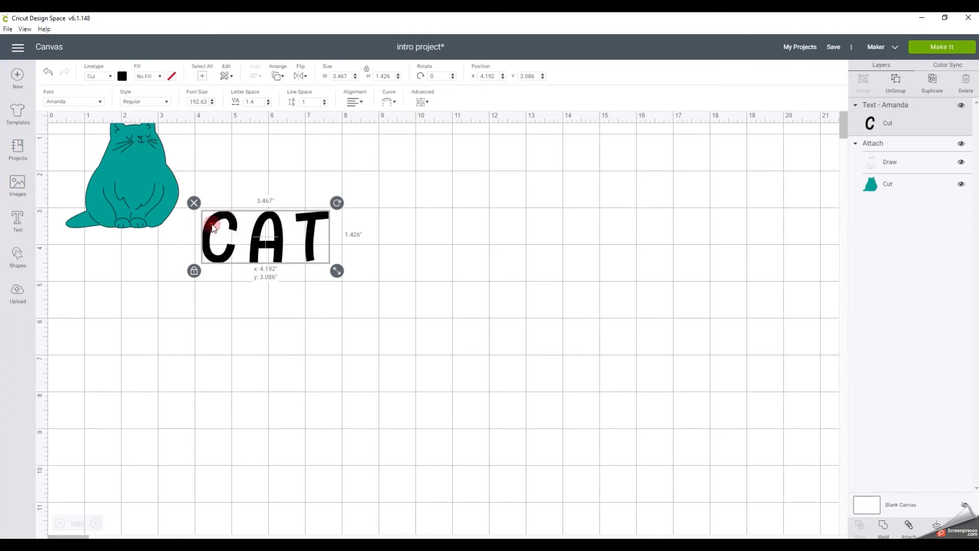
Step: Add a second line reading "house" below "cat" in the same text object
double_click(225, 234)
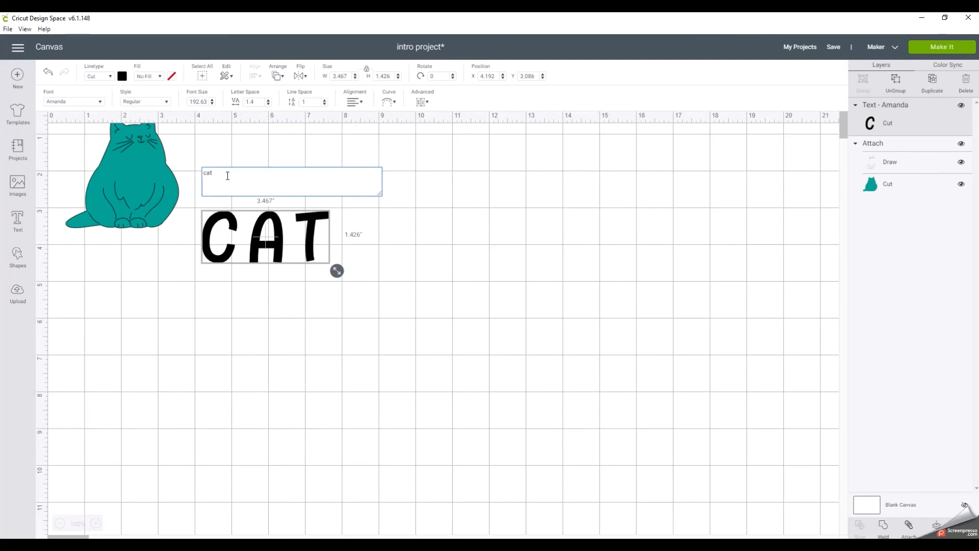
key(Return)
text(house)
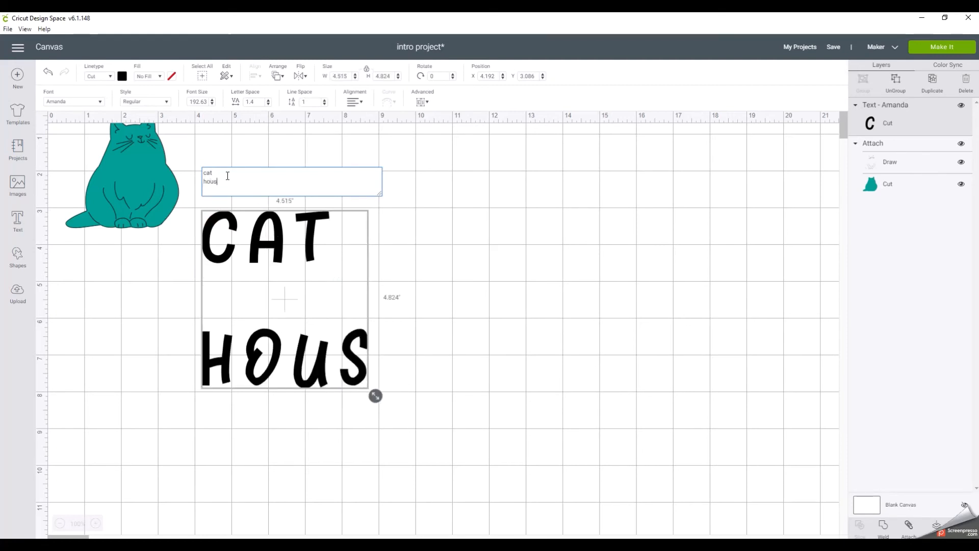
click(210, 210)
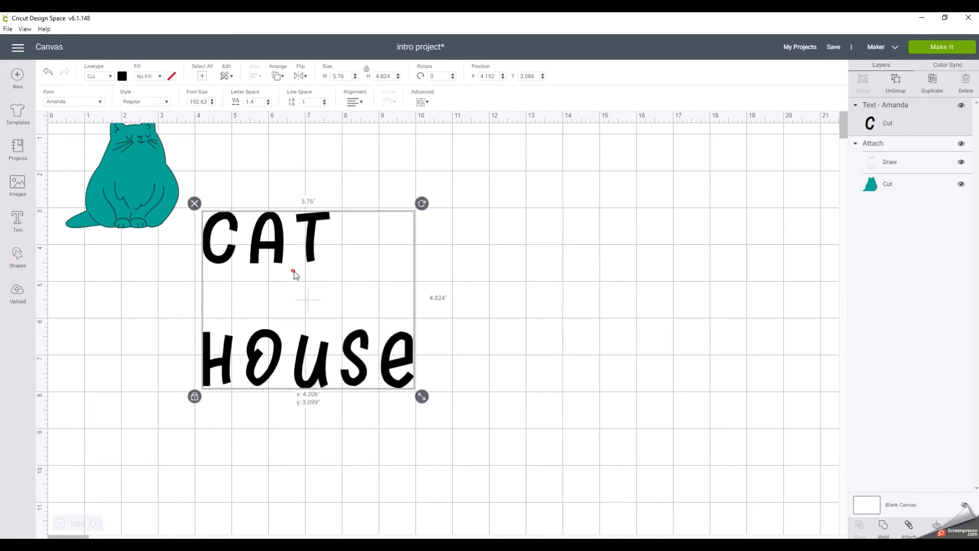
Step: Reduce the line spacing of the two-line CAT HOUSE text to -2.9
click(325, 104)
click(325, 104)
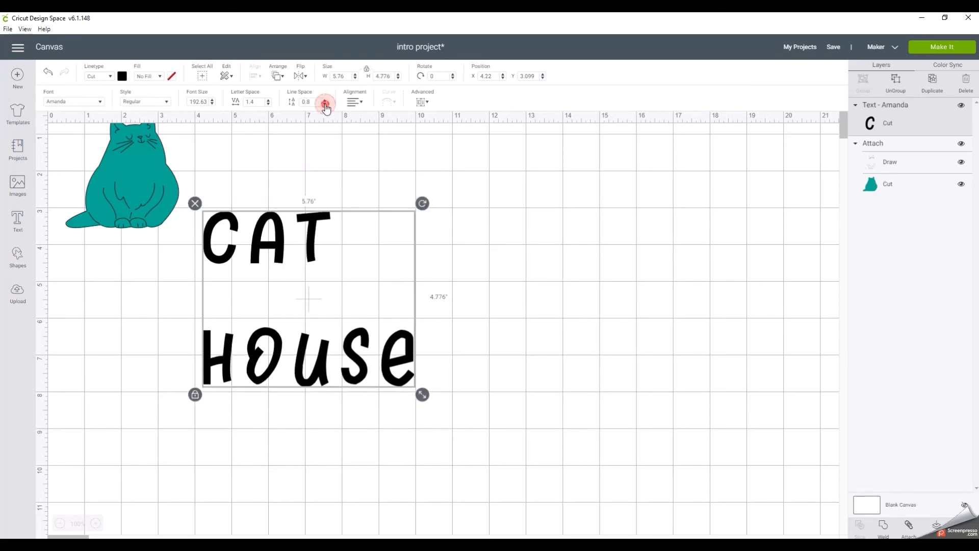
click(325, 104)
click(325, 104)
click(325, 104)
click(324, 104)
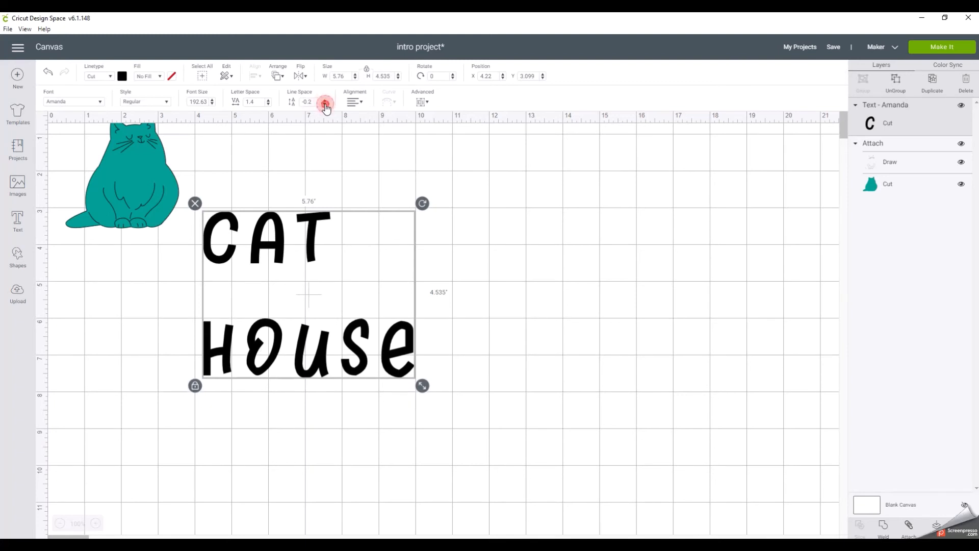
click(325, 104)
click(324, 104)
click(325, 104)
click(324, 104)
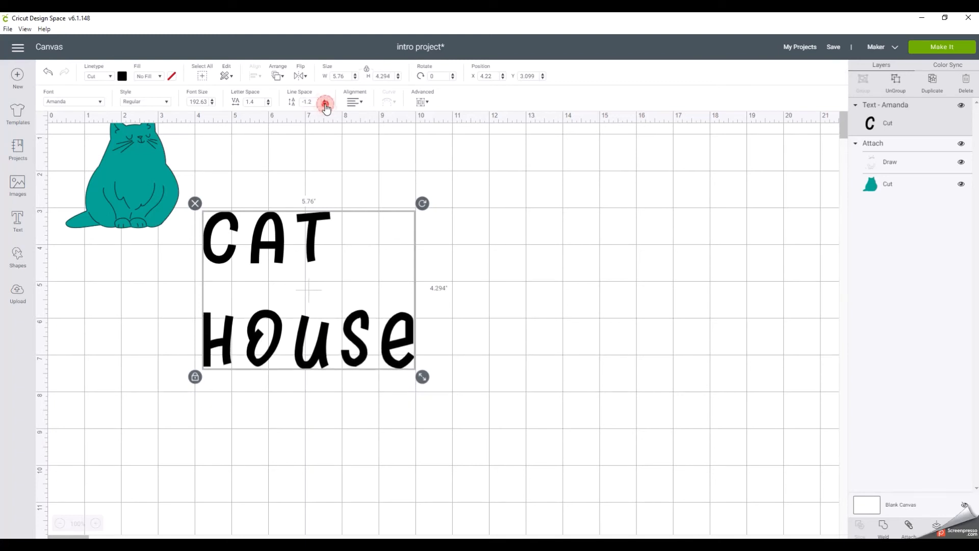
click(325, 104)
click(324, 104)
click(325, 104)
click(325, 104)
click(325, 104)
click(325, 104)
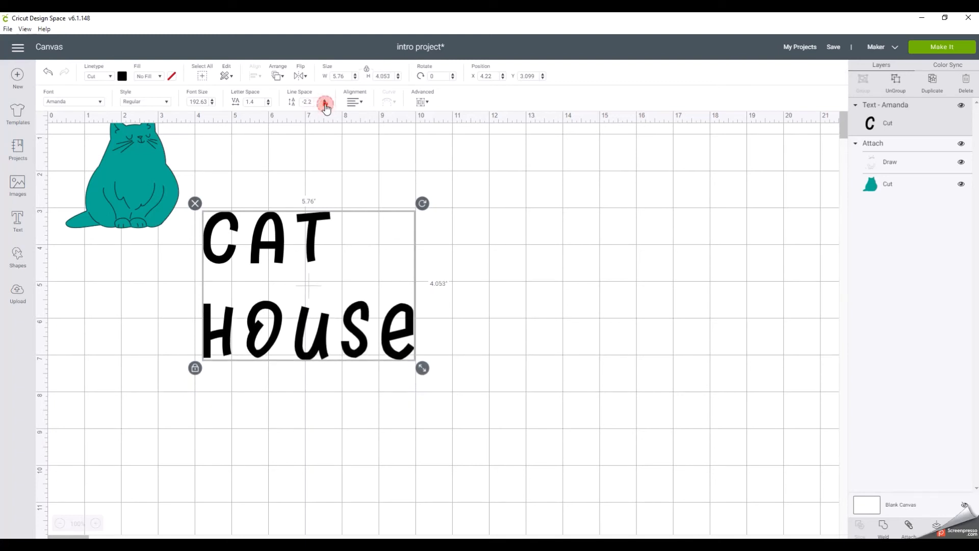
click(325, 104)
click(325, 104)
click(324, 104)
click(325, 104)
click(324, 104)
click(325, 104)
click(324, 104)
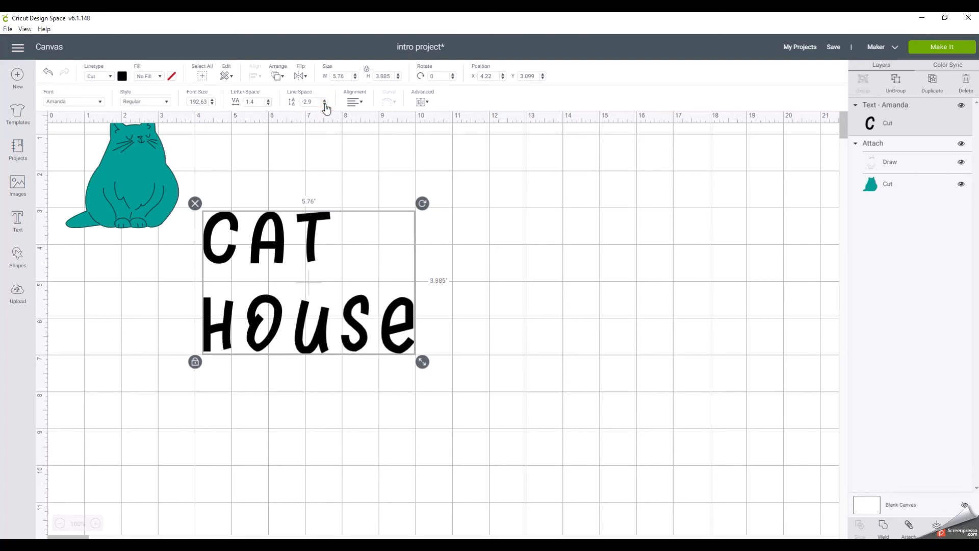
Step: Try Center alignment on the two-line CAT HOUSE text, and settle on Right alignment
click(360, 104)
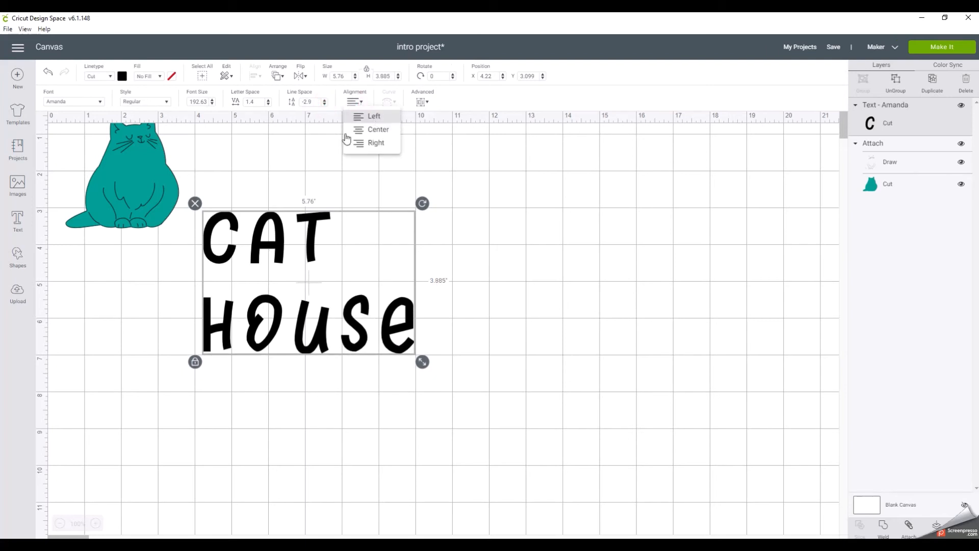
click(375, 129)
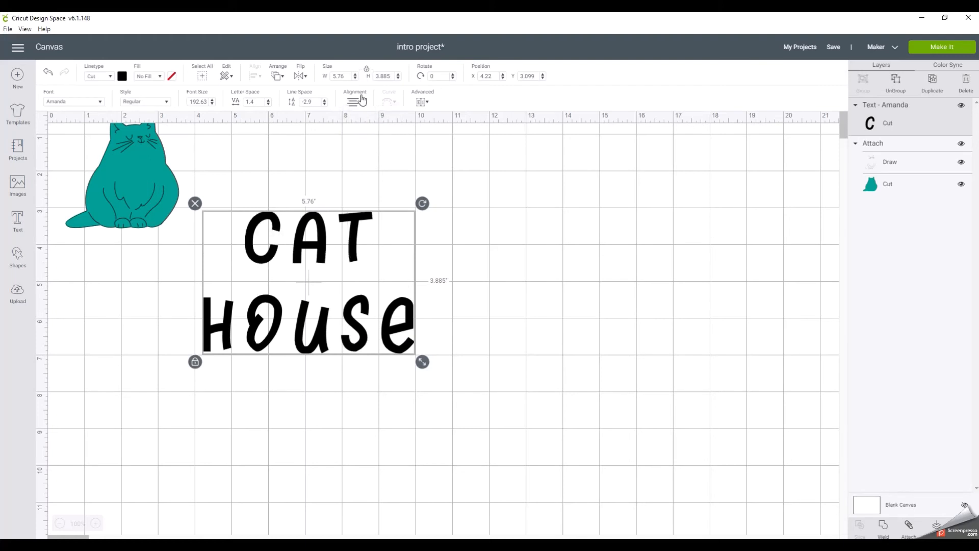
click(360, 101)
click(362, 144)
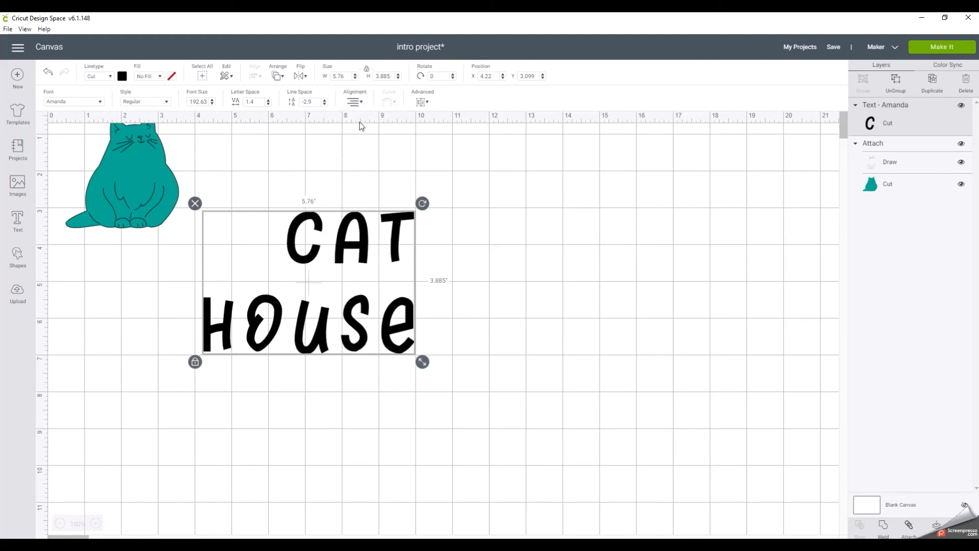
Step: Ungroup the CAT HOUSE text to lines and reposition CAT and HOUSE separately, with CAT roughly centered above HOUSE
click(424, 103)
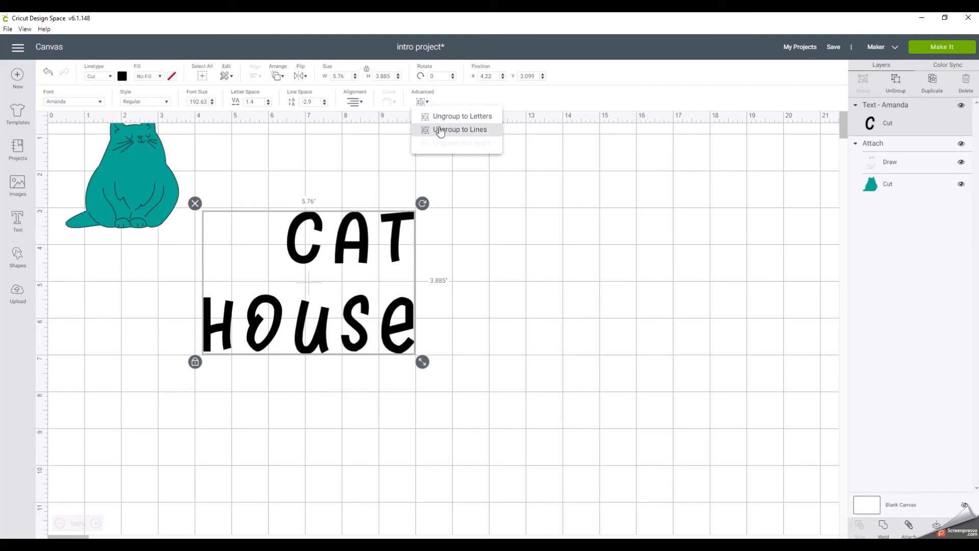
click(442, 132)
drag(339, 235, 344, 166)
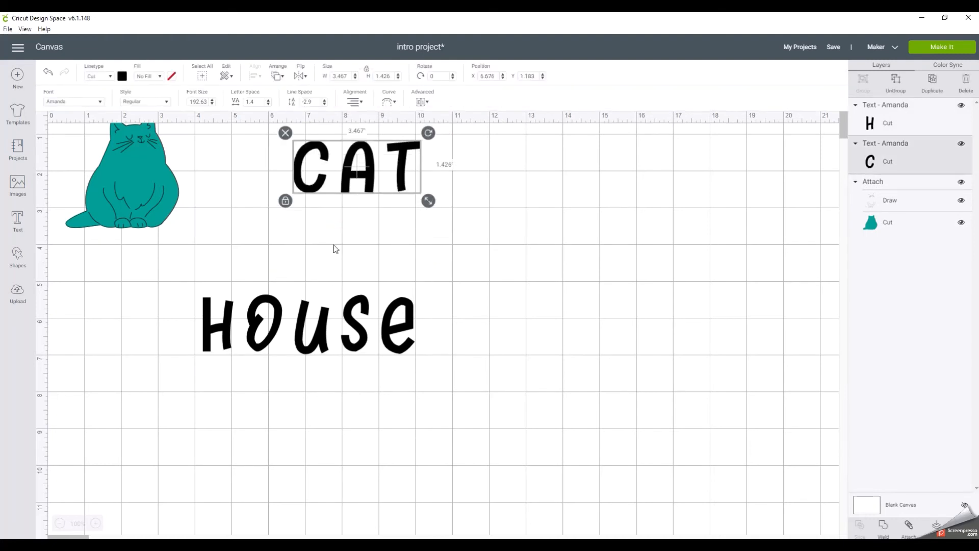
drag(273, 312, 305, 282)
click(321, 163)
drag(321, 163, 300, 182)
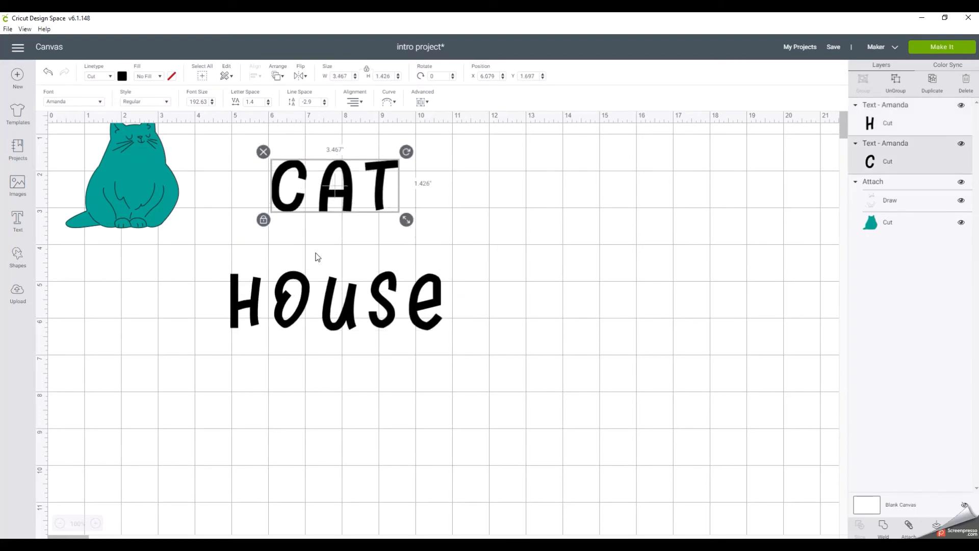
Step: Curve the CAT text upward to a diameter of about 3.772 and tighten its letter spacing to 0.4
click(396, 105)
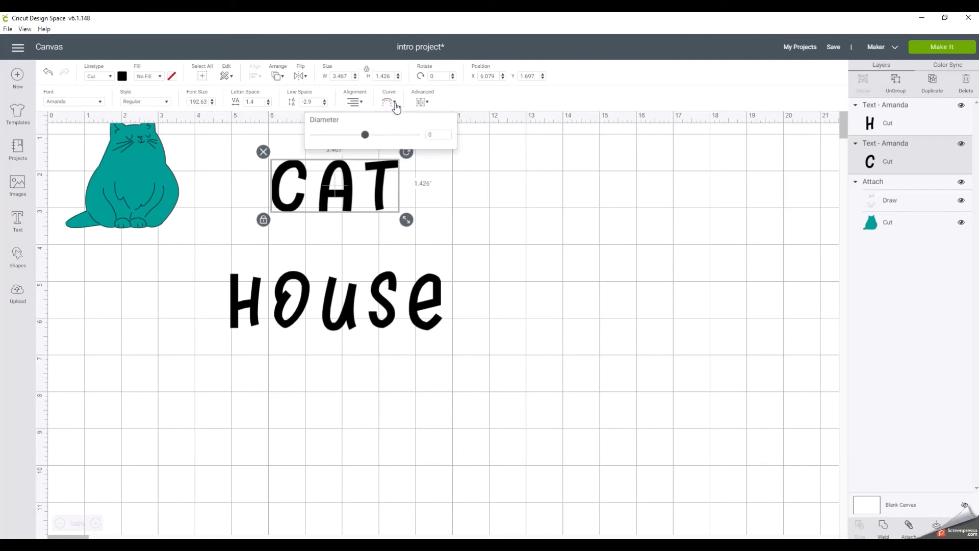
drag(365, 135, 404, 136)
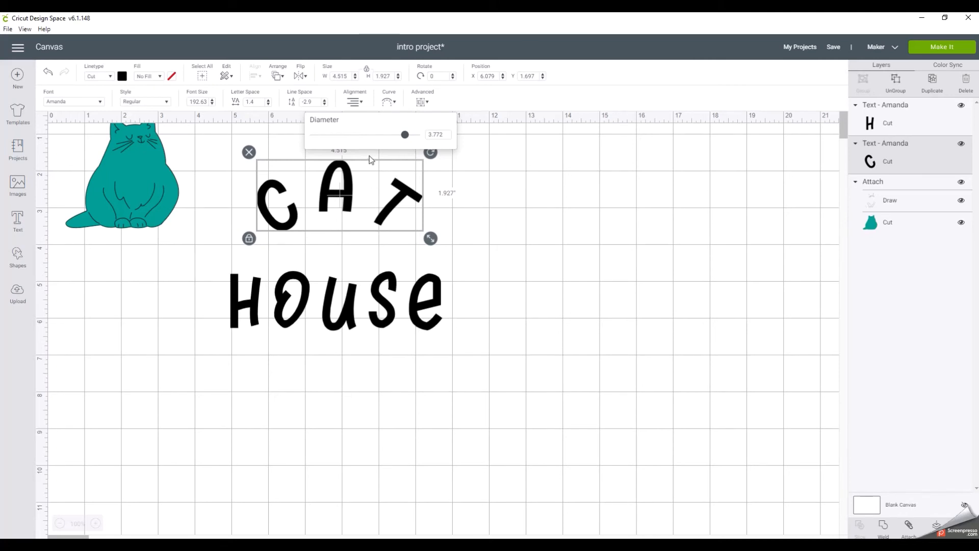
click(268, 103)
click(268, 103)
click(268, 104)
click(268, 103)
click(269, 104)
click(268, 104)
click(268, 103)
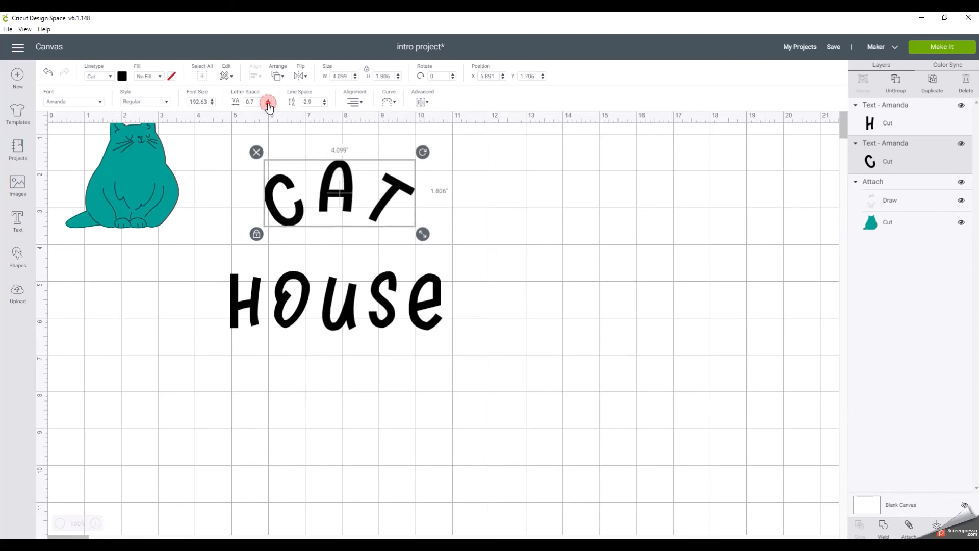
click(268, 104)
click(269, 104)
click(268, 104)
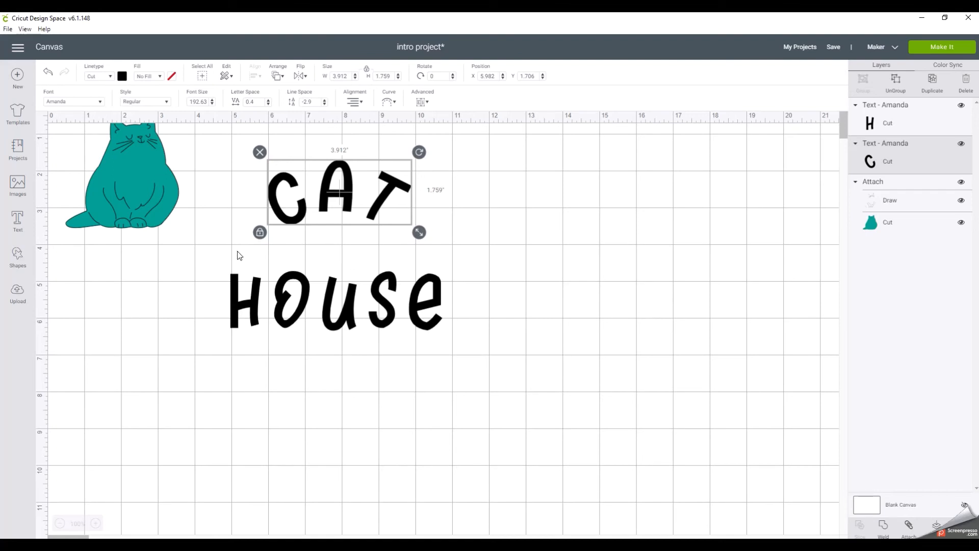
click(156, 263)
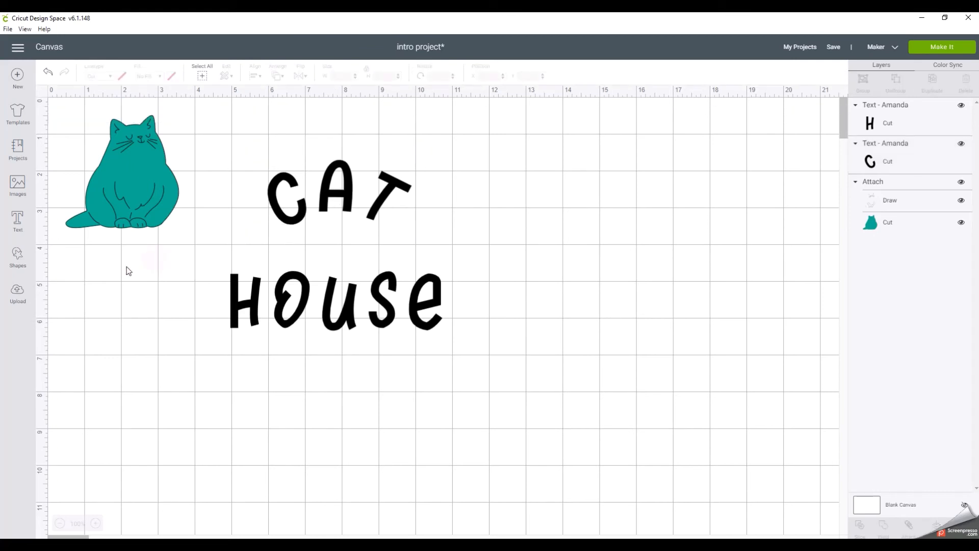
Step: Insert a circle shape, move it to the right of the text and enlarge it to about 3.7 inches across
click(17, 259)
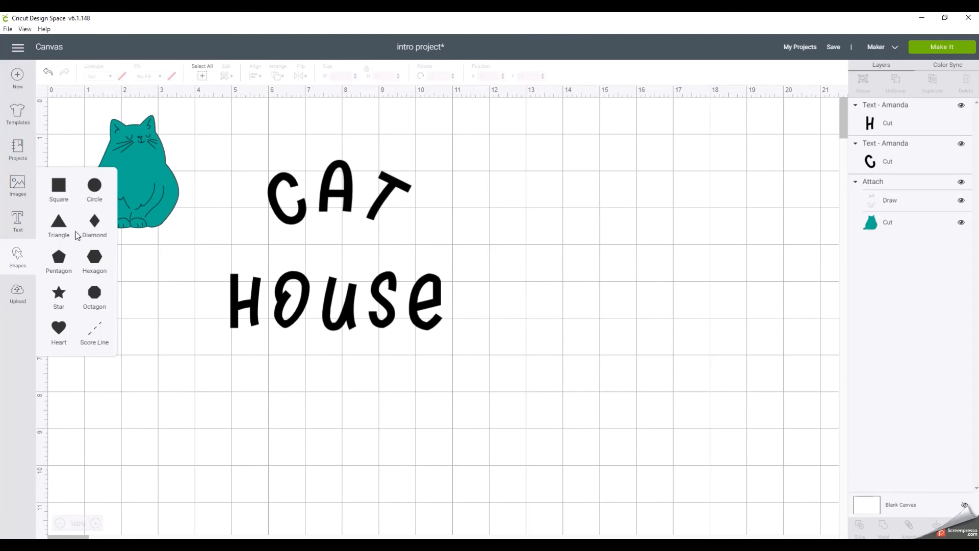
click(97, 189)
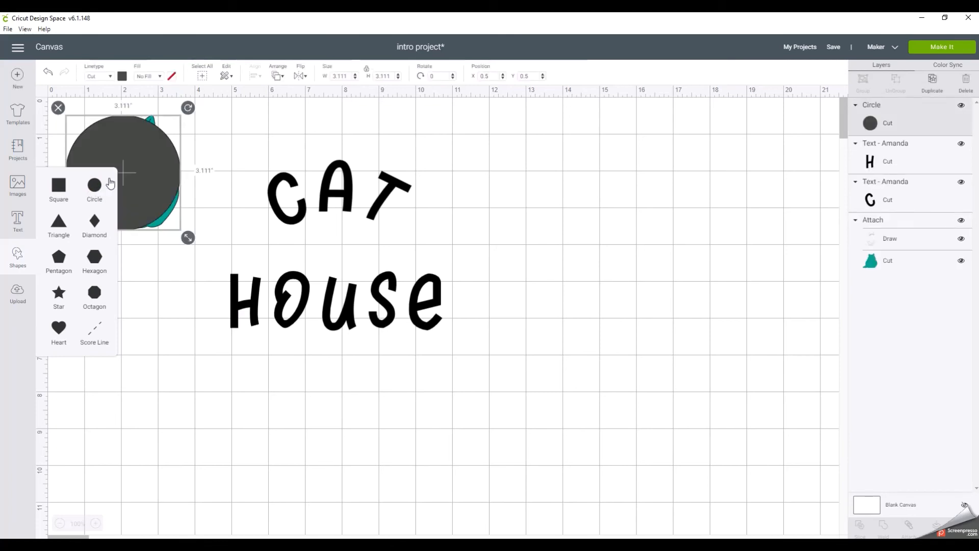
drag(135, 177, 720, 278)
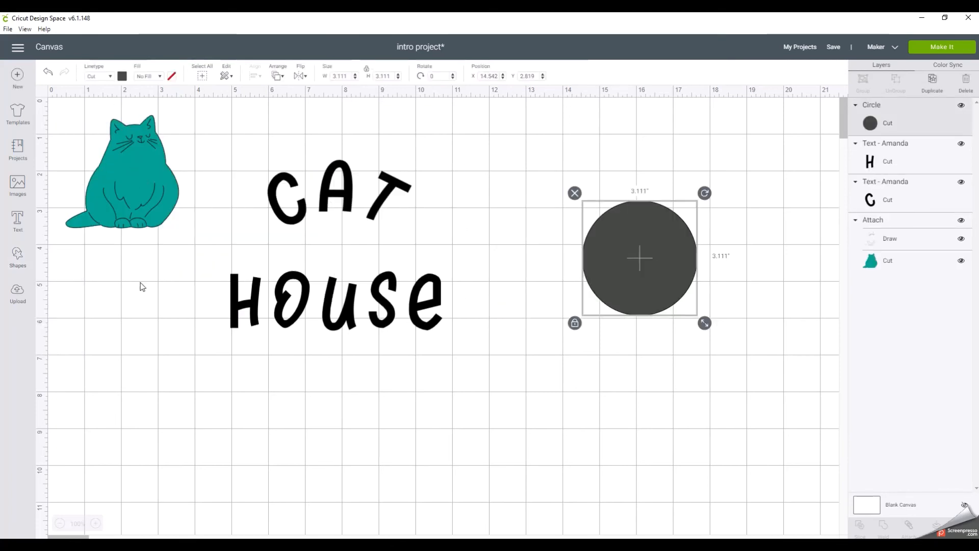
drag(618, 270, 551, 240)
drag(637, 292, 669, 322)
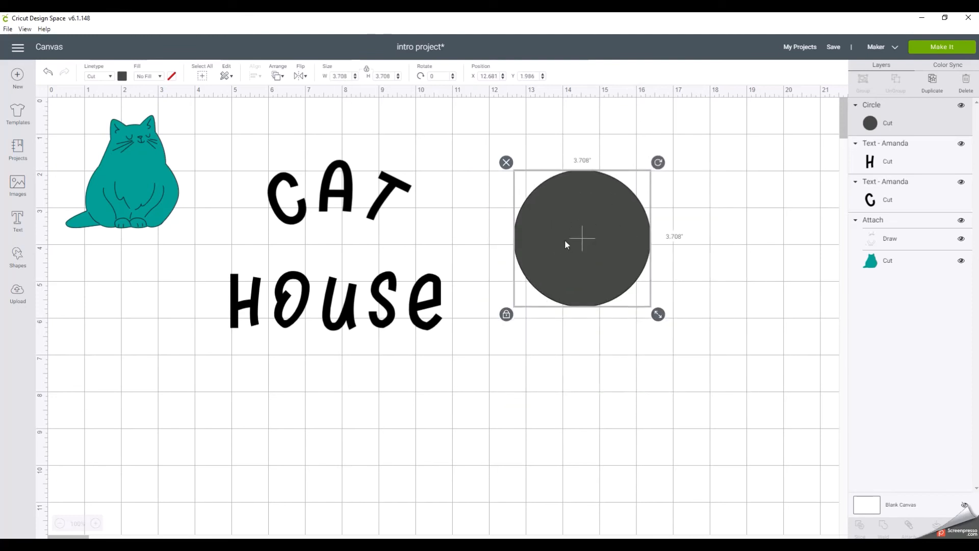
Step: Unlock the circle's proportions, stretch it into an oval about 3.1 by 5.0 inches and rotate it to about 153 degrees
click(506, 314)
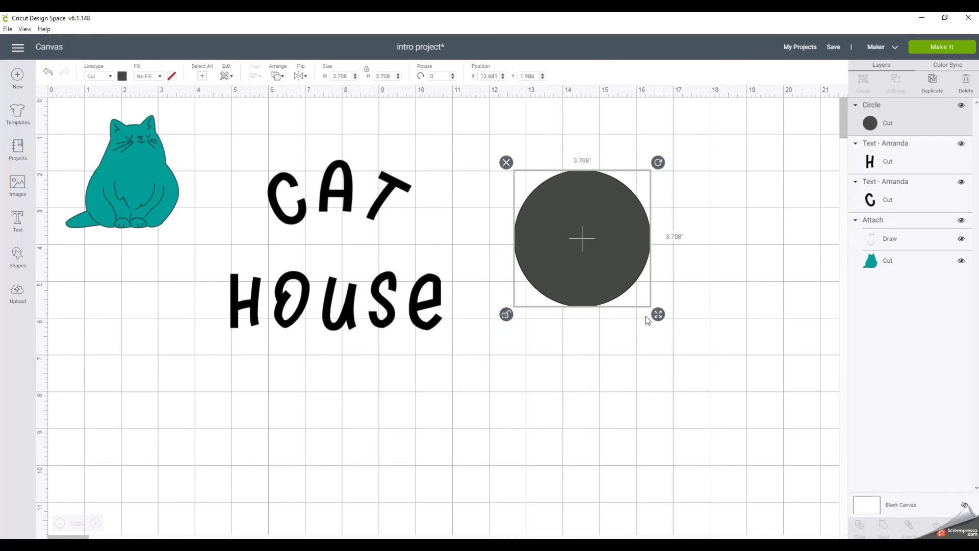
drag(658, 316, 634, 363)
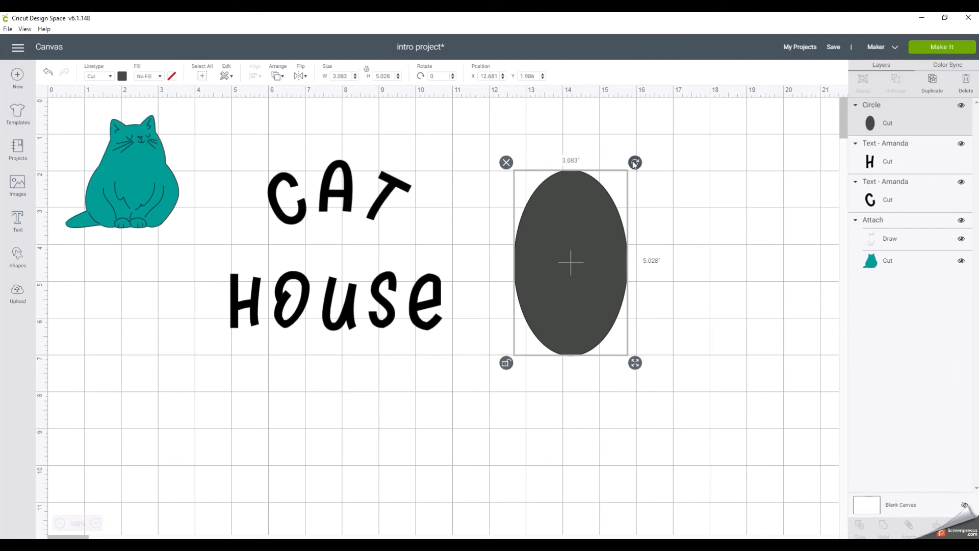
drag(635, 162, 541, 375)
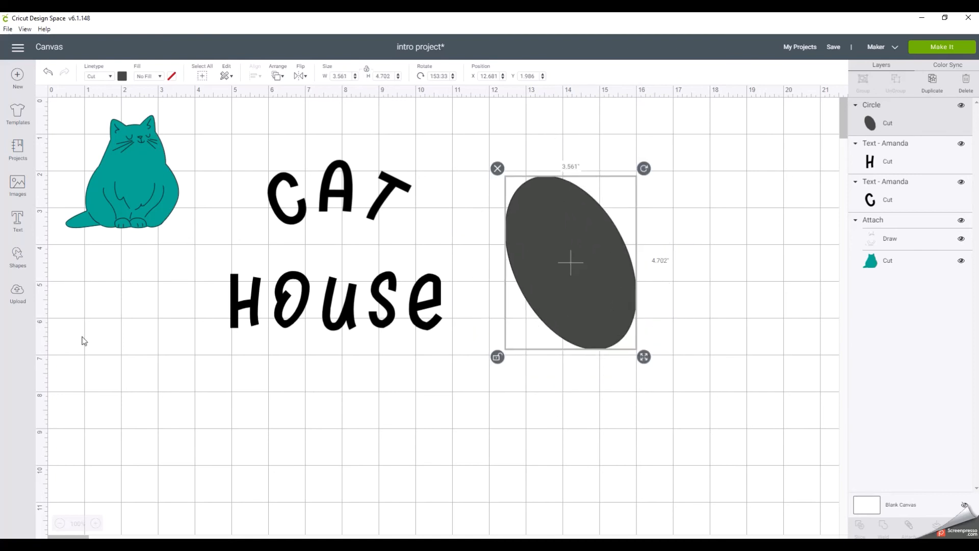
Step: Insert a score line and place it vertically over the middle of the tilted oval
click(17, 256)
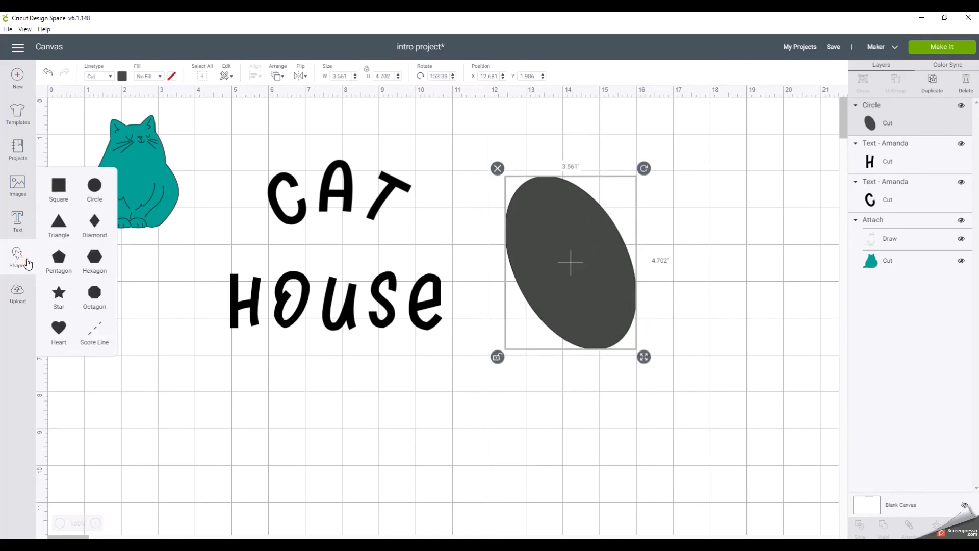
click(98, 332)
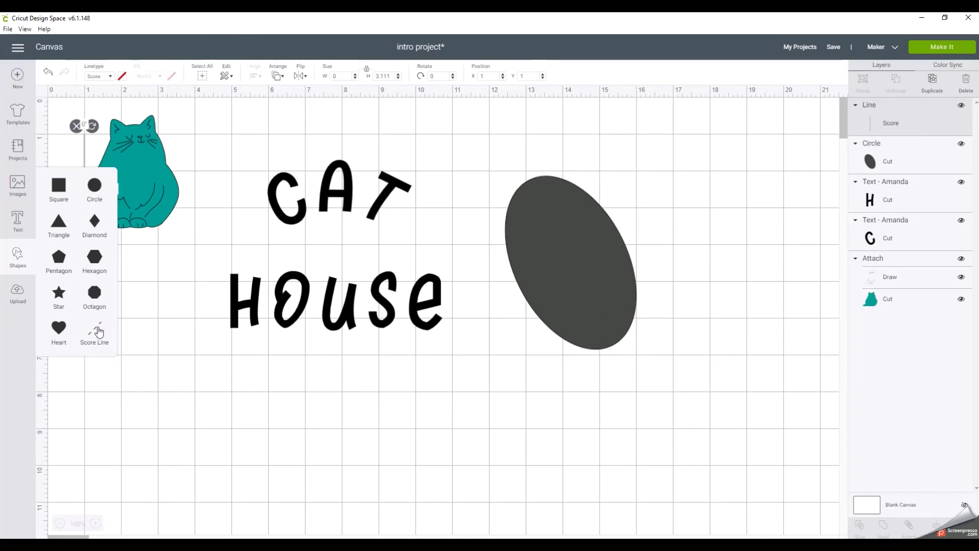
click(147, 302)
drag(85, 184, 575, 252)
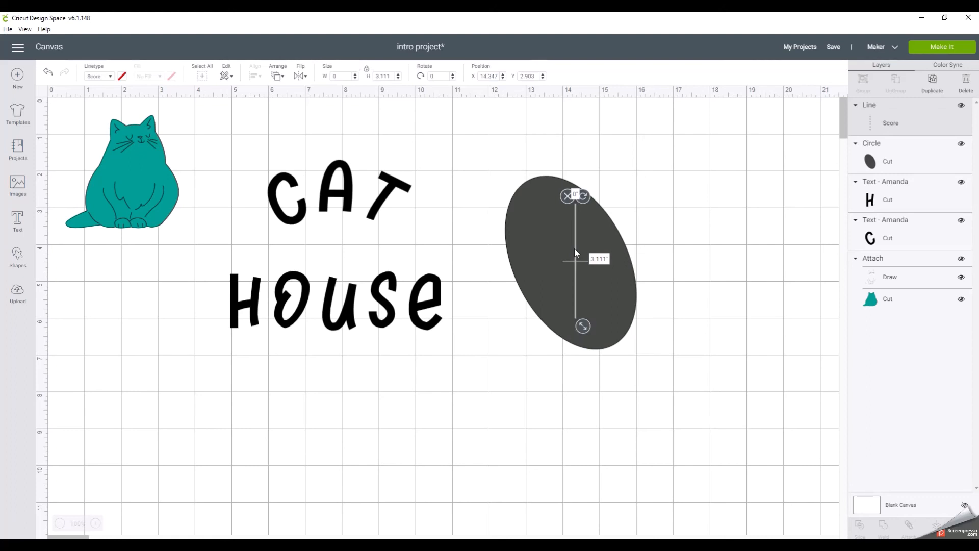
Step: Change the tilted oval's material color to light pink
click(531, 223)
click(121, 77)
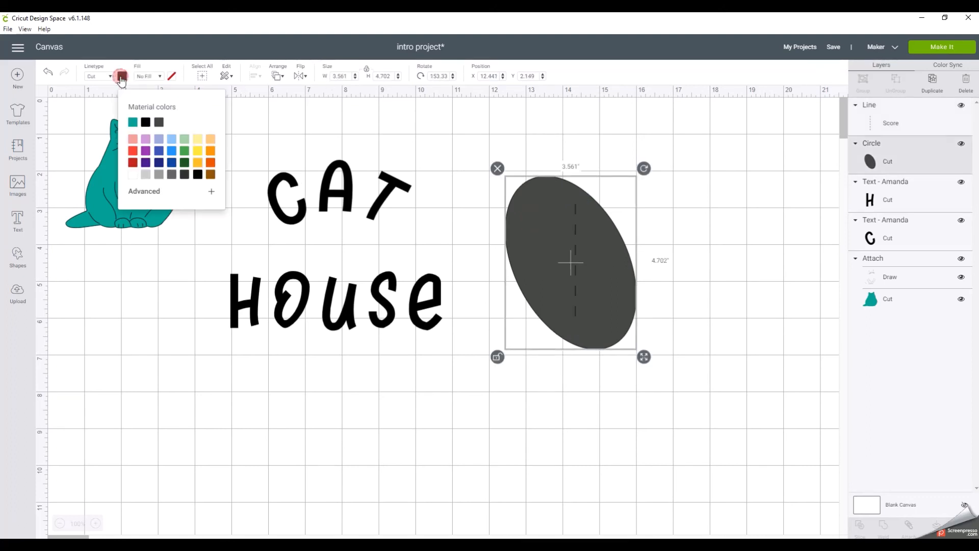
click(137, 140)
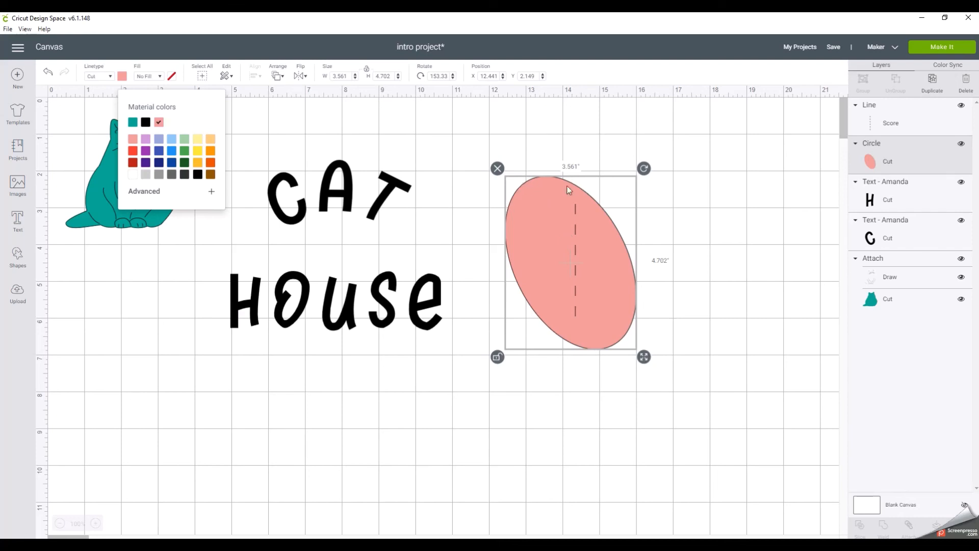
Step: Lengthen the score line and shift it upward so it spans the tilted pink oval from its upper edge to its lower edge
click(574, 249)
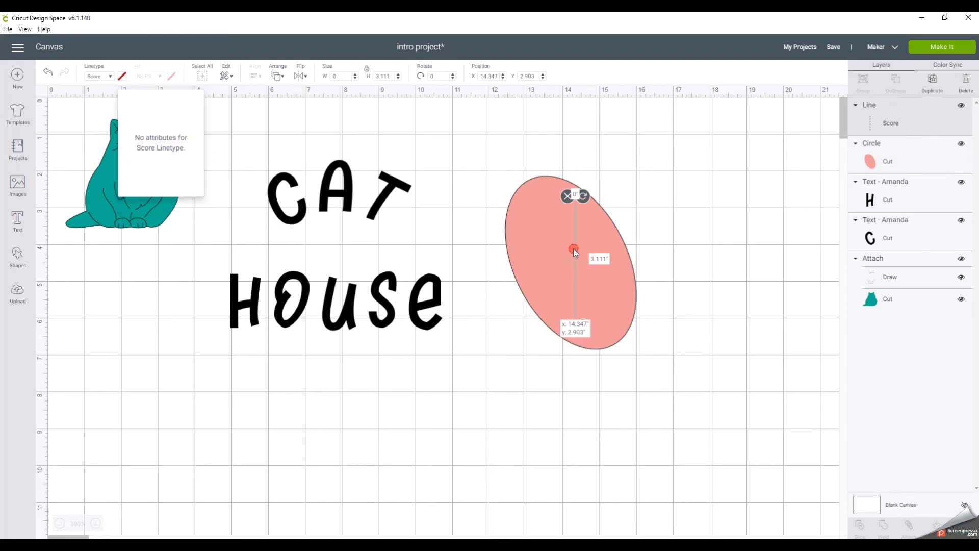
drag(581, 330, 582, 349)
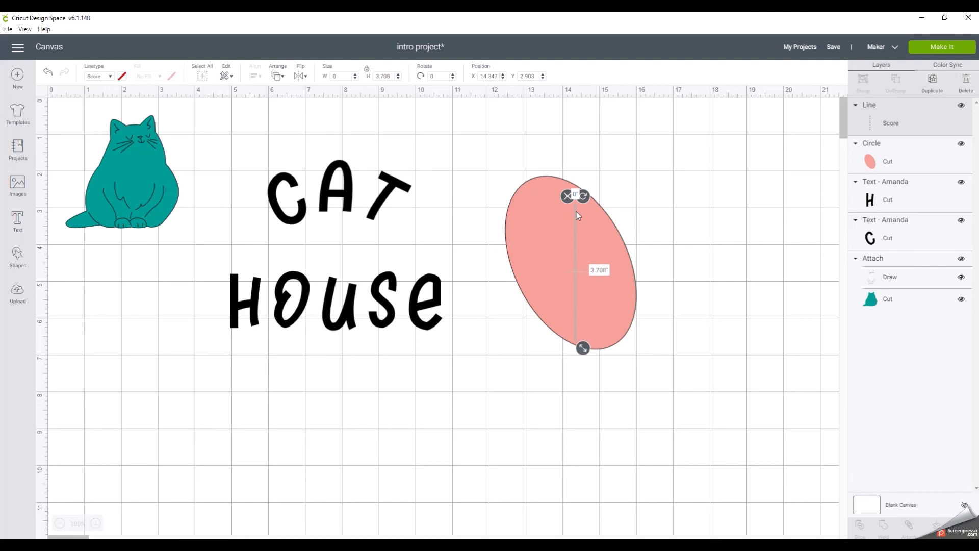
drag(574, 265, 574, 250)
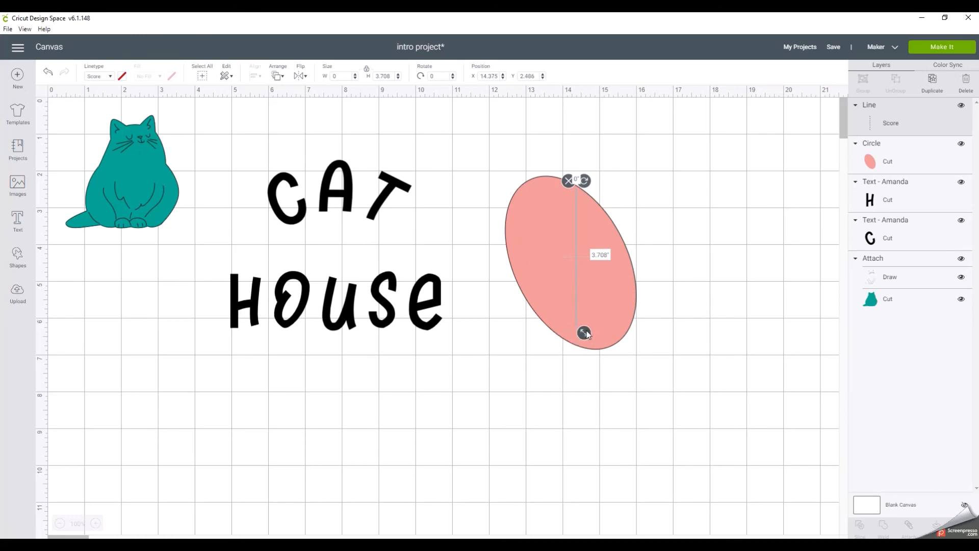
drag(585, 331, 586, 352)
click(604, 236)
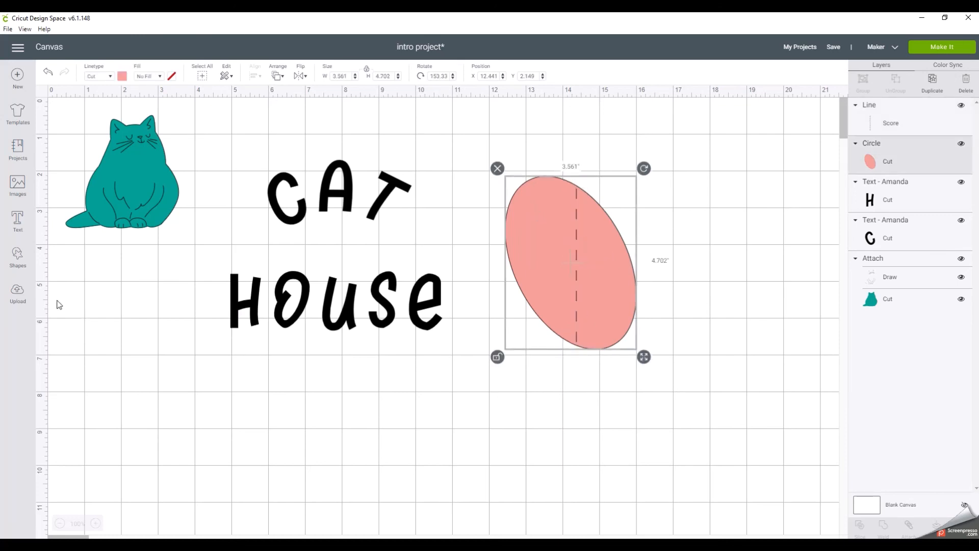
click(114, 303)
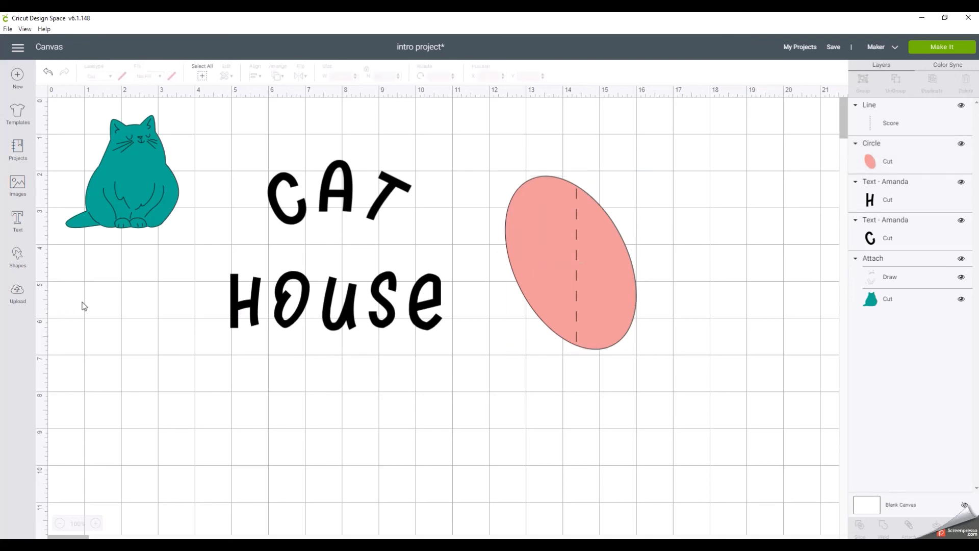
Step: Open the full collection of uploaded images and browse through the available designs
click(18, 297)
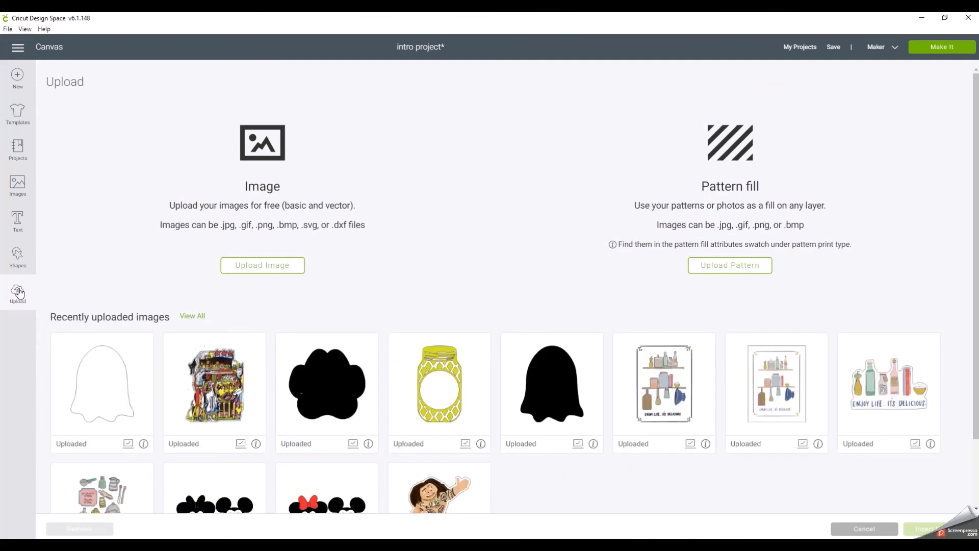
click(192, 318)
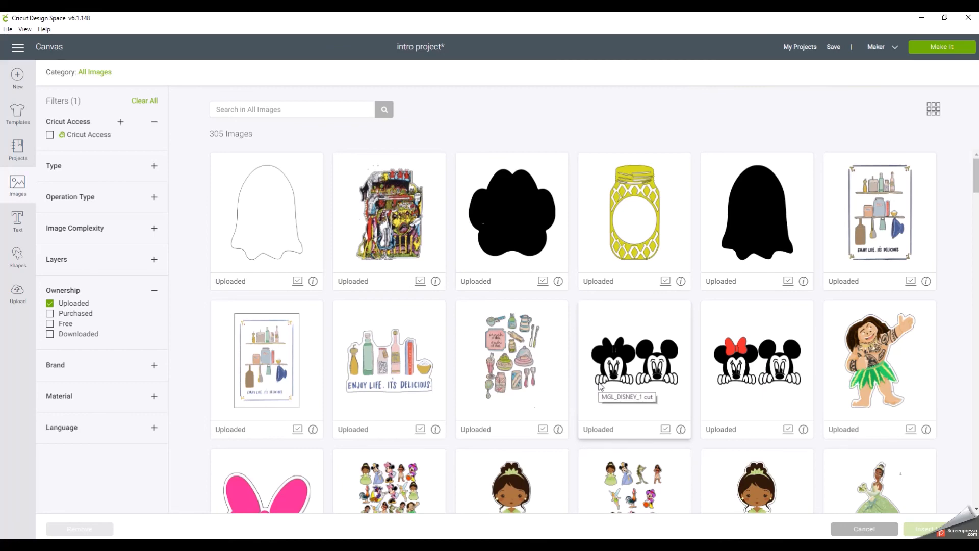
scroll(600, 386, down, 1)
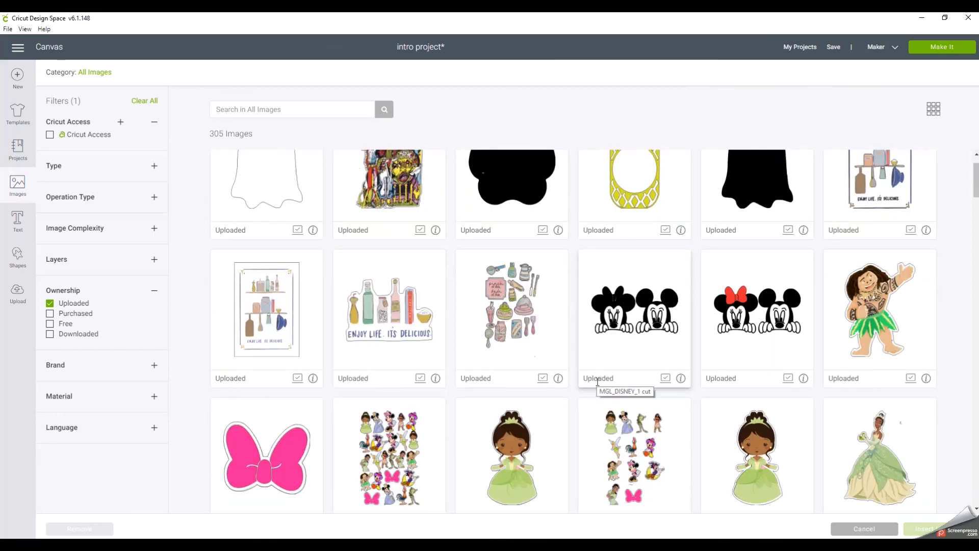
scroll(597, 381, down, 1)
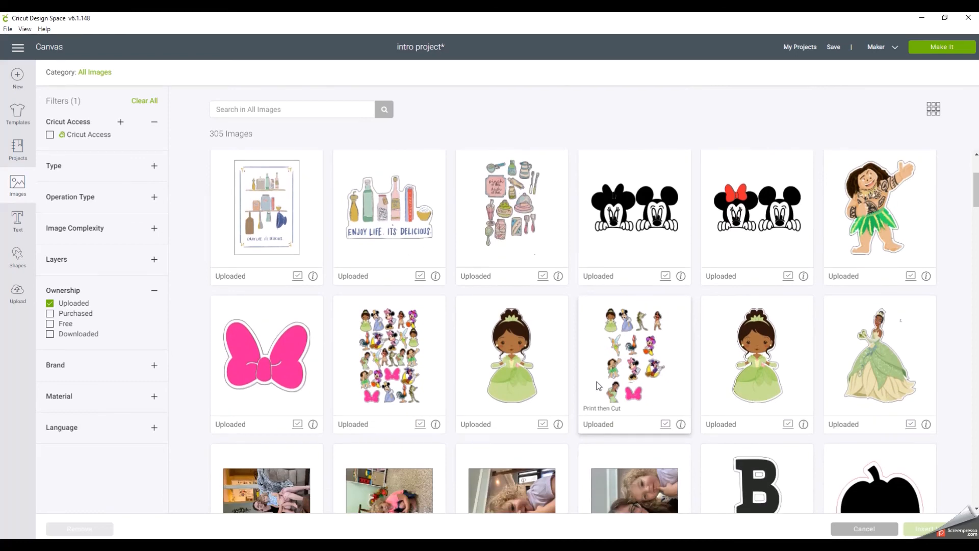
scroll(599, 385, down, 1)
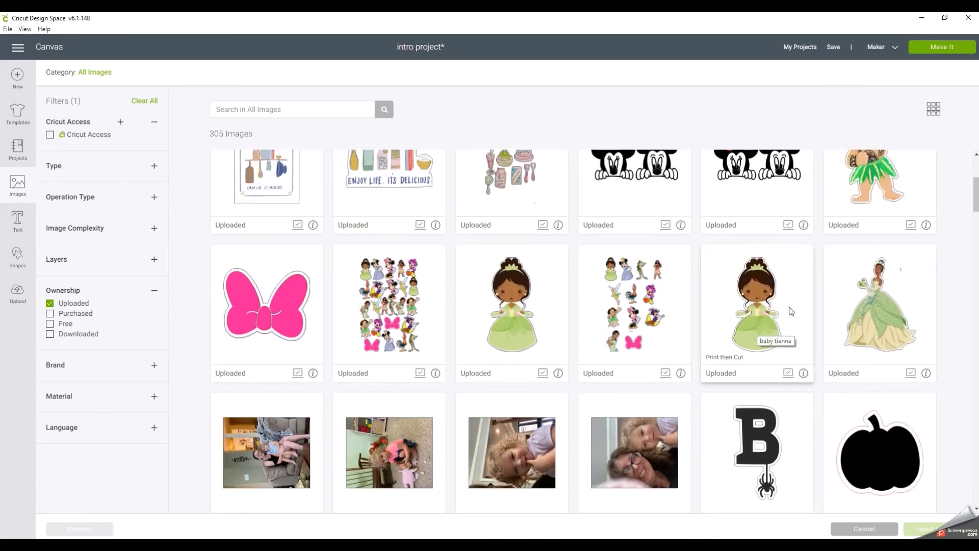
scroll(637, 375, down, 1)
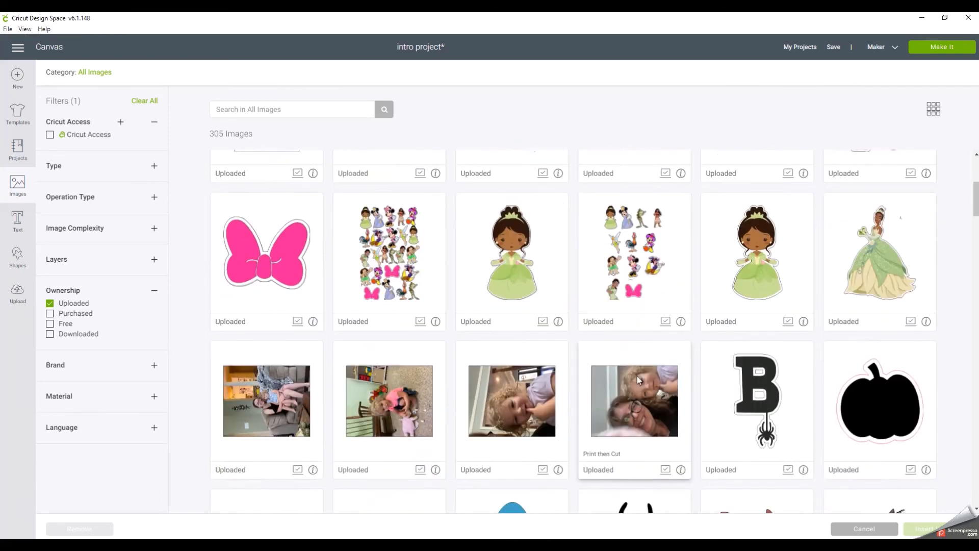
scroll(637, 375, down, 5)
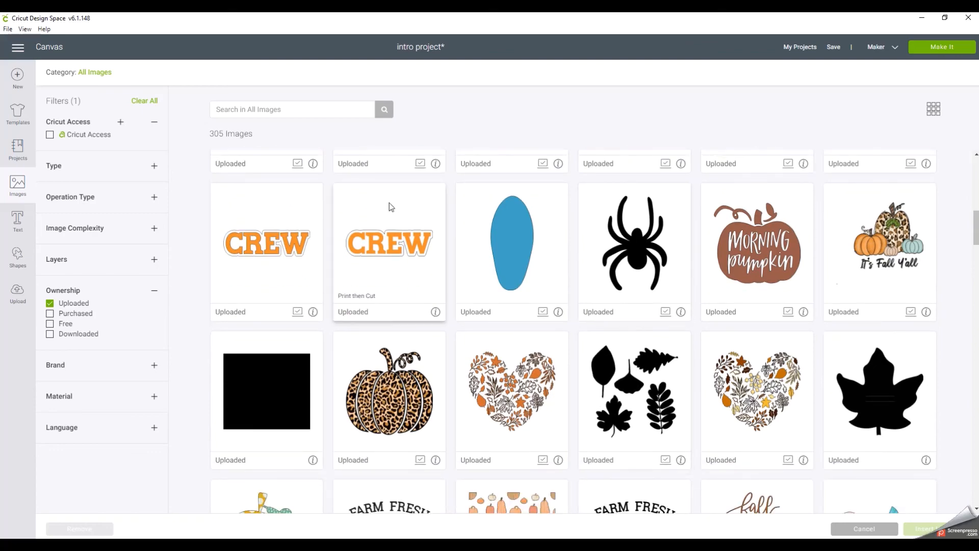
scroll(425, 398, down, 1)
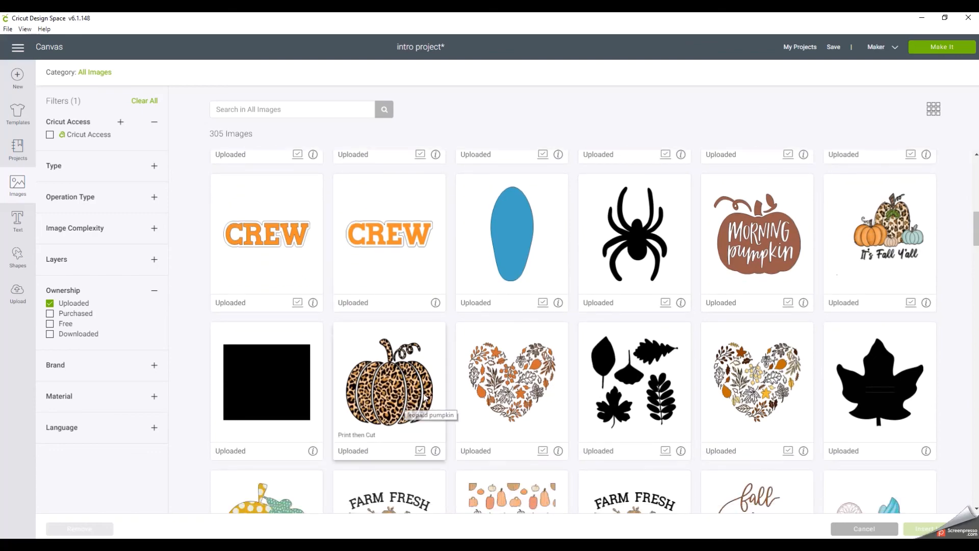
scroll(425, 397, down, 5)
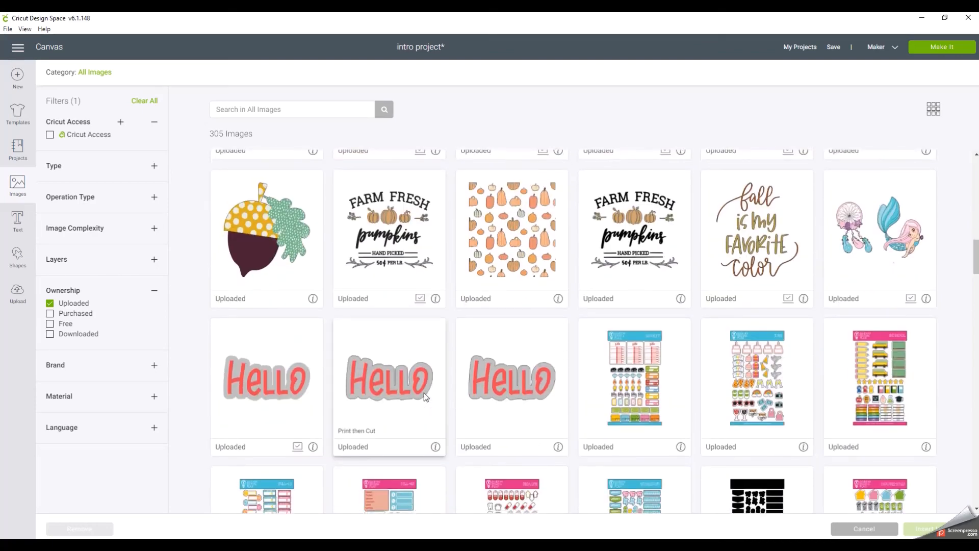
scroll(424, 392, down, 6)
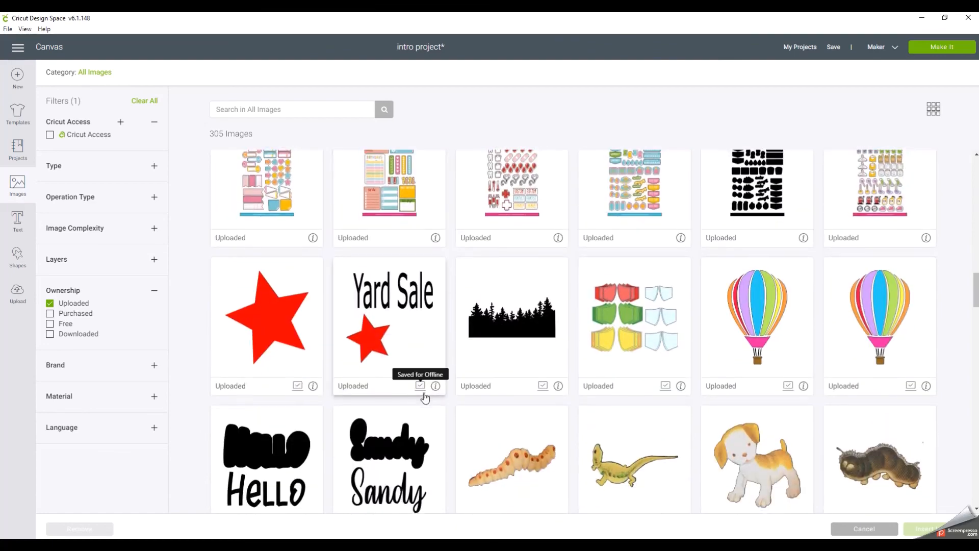
scroll(425, 398, down, 2)
scroll(423, 393, up, 10)
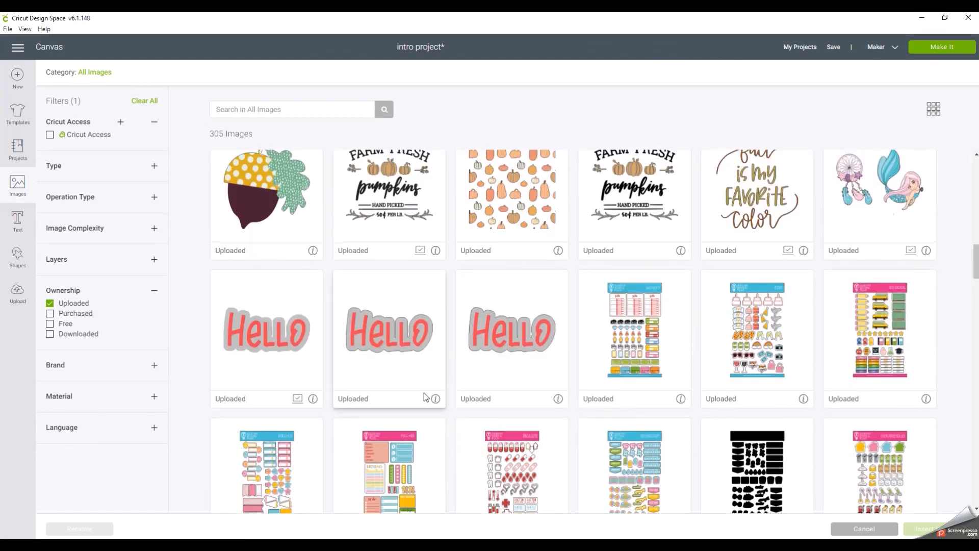
scroll(423, 392, up, 6)
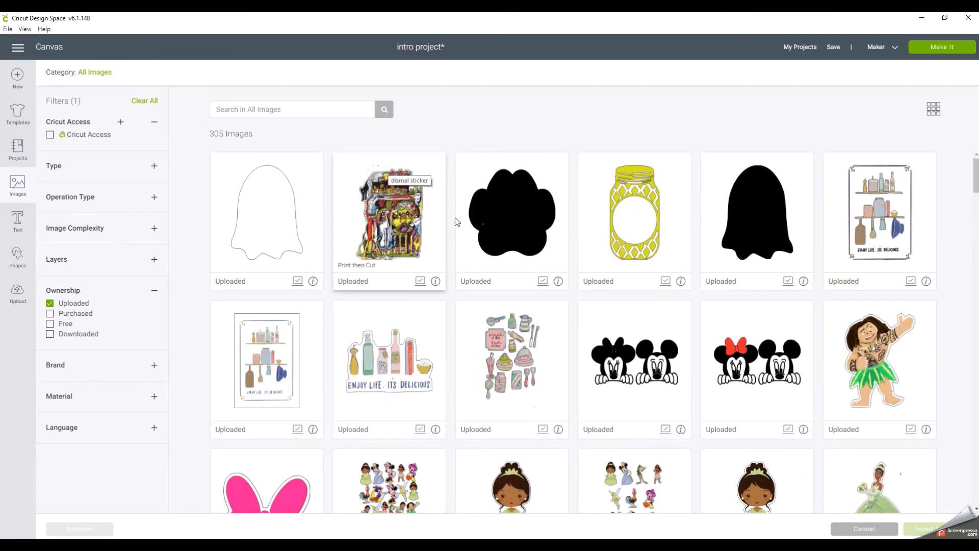
Step: Place the uploaded Minnie and Mickey image with the red bow below the HOUSE text and delete it from the canvas
click(740, 365)
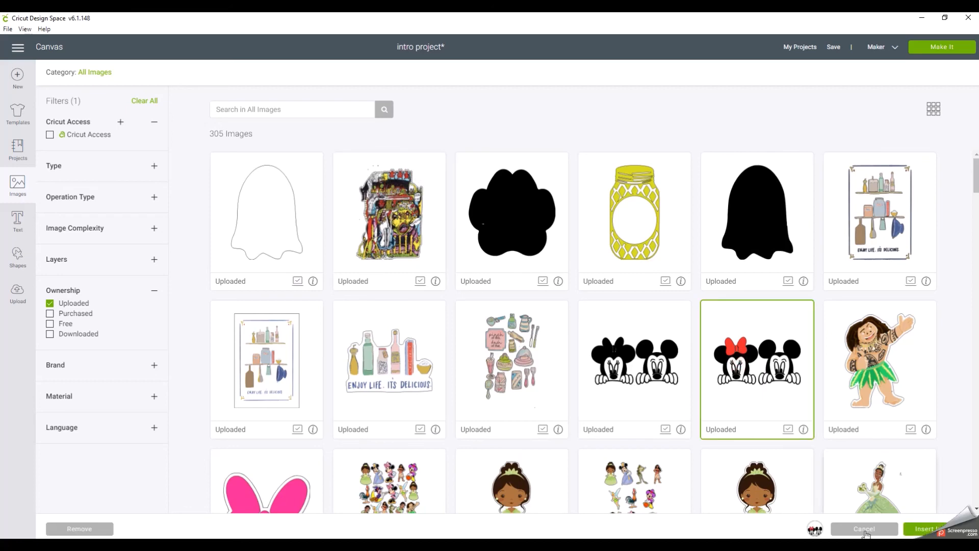
click(932, 528)
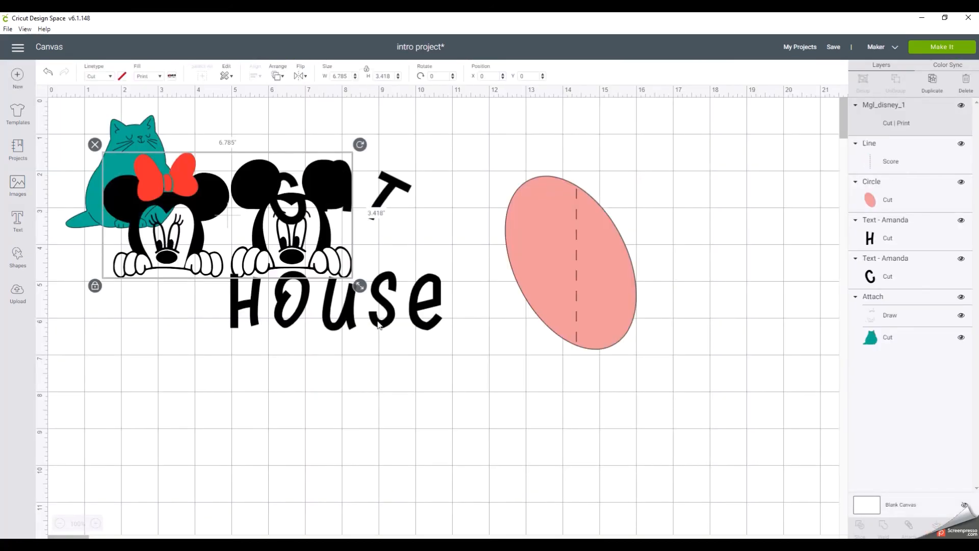
drag(283, 248, 250, 439)
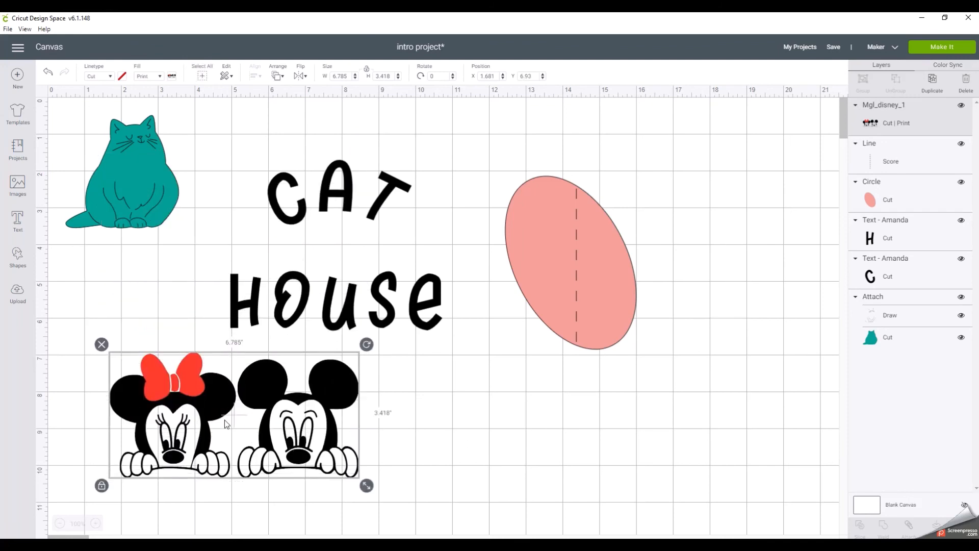
click(101, 345)
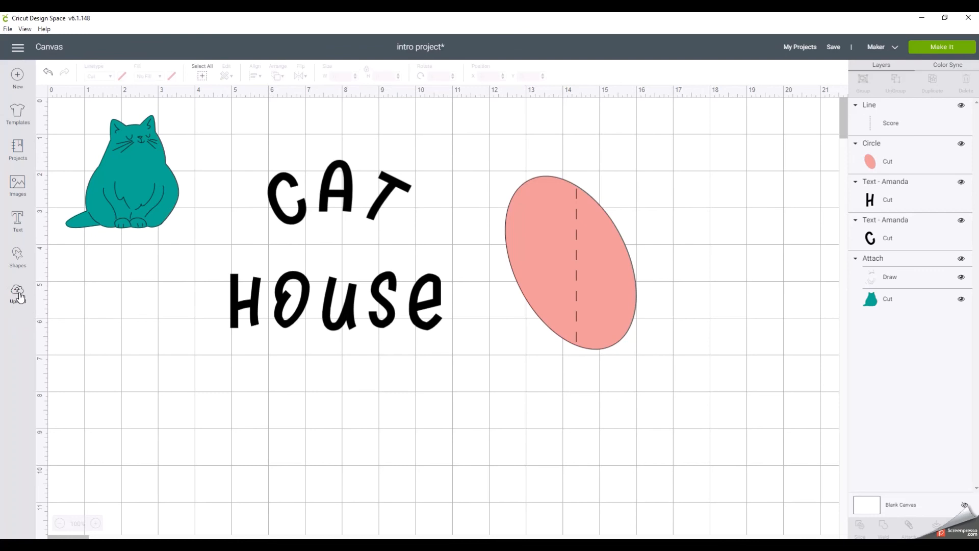